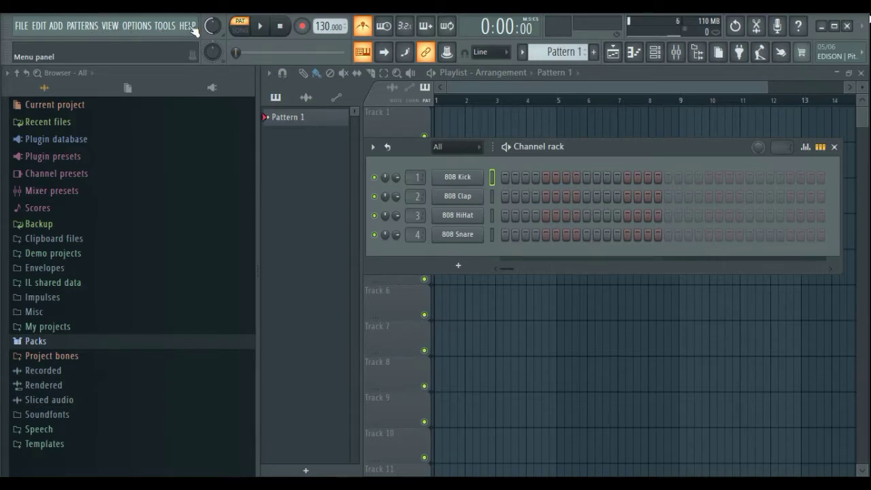
Create a new project from the minimal template Basic 808 with limiter.
{"action": "left_click", "coordinate": [22, 31]}
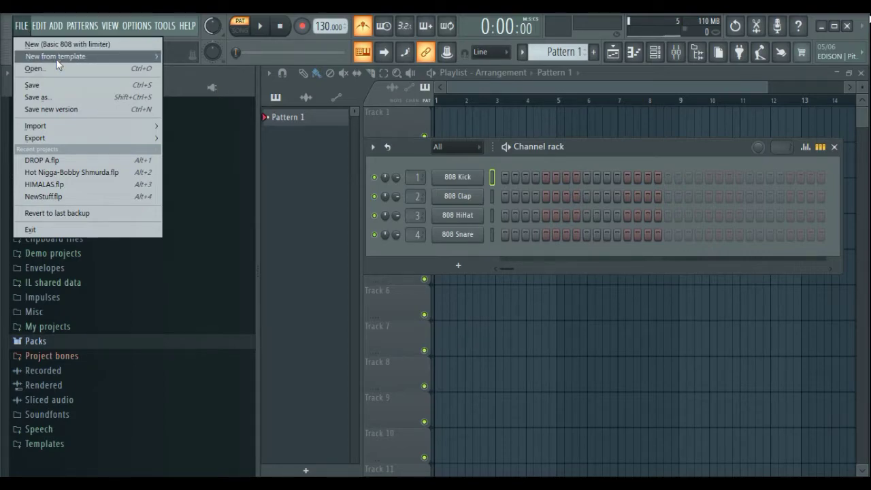
{"action": "mouse_move", "coordinate": [59, 58]}
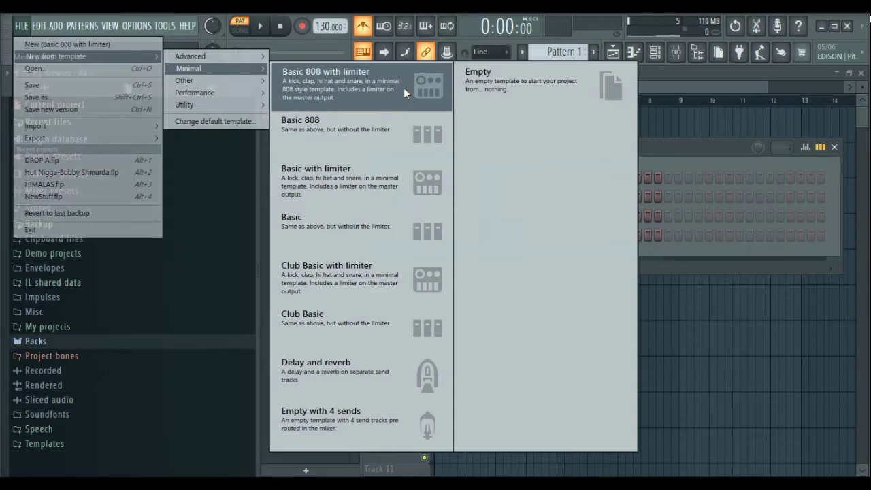
{"action": "left_click", "coordinate": [403, 88]}
{"action": "left_click", "coordinate": [453, 286]}
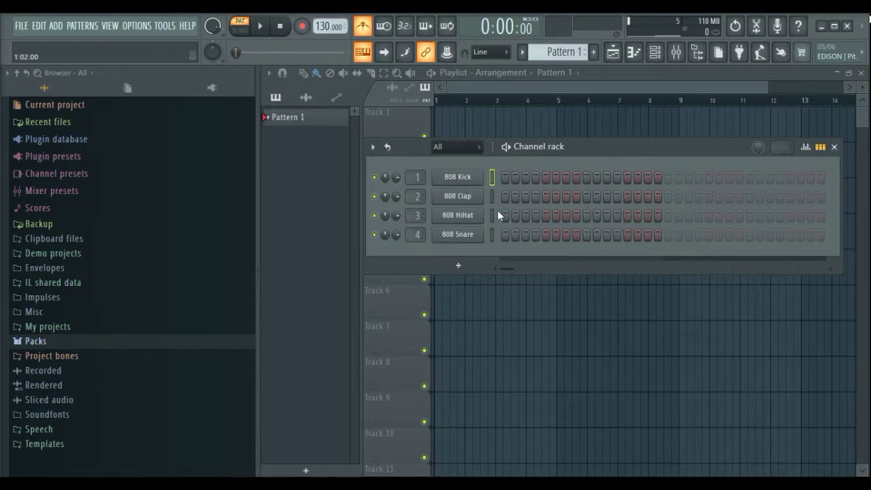
Inspect the sampler settings and waveforms of the 808 Kick and 808 Clap channels.
{"action": "left_click", "coordinate": [477, 183]}
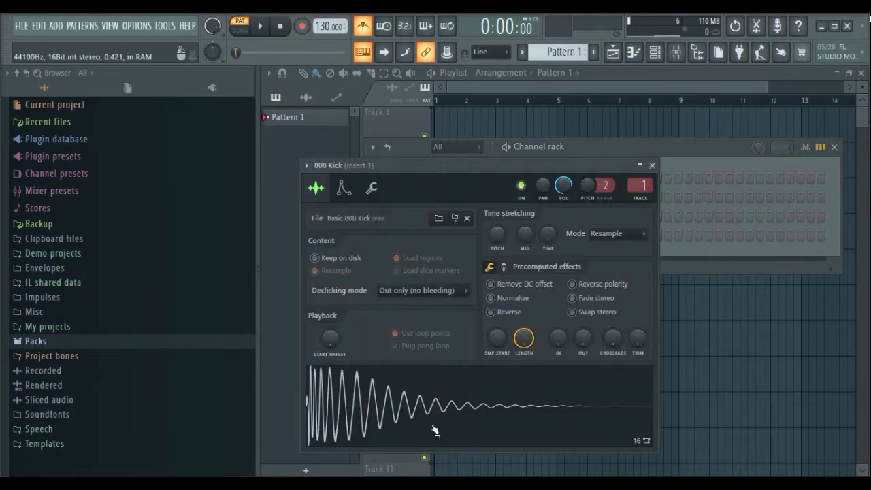
{"action": "left_click", "coordinate": [655, 165]}
{"action": "left_click", "coordinate": [463, 196]}
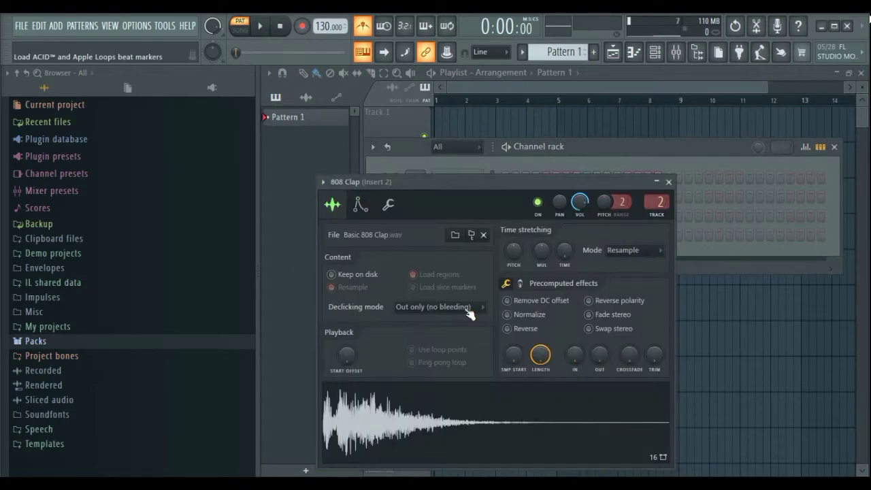
{"action": "left_click", "coordinate": [670, 182]}
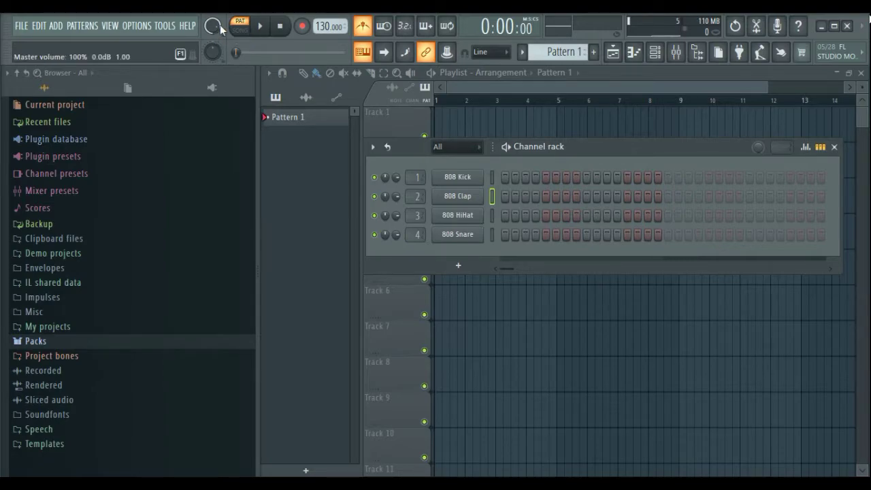
Switch playback to song mode and back to pattern mode, showing and hiding the channel rack.
{"action": "left_click_drag", "start_coordinate": [212, 27], "coordinate": [212, 31]}
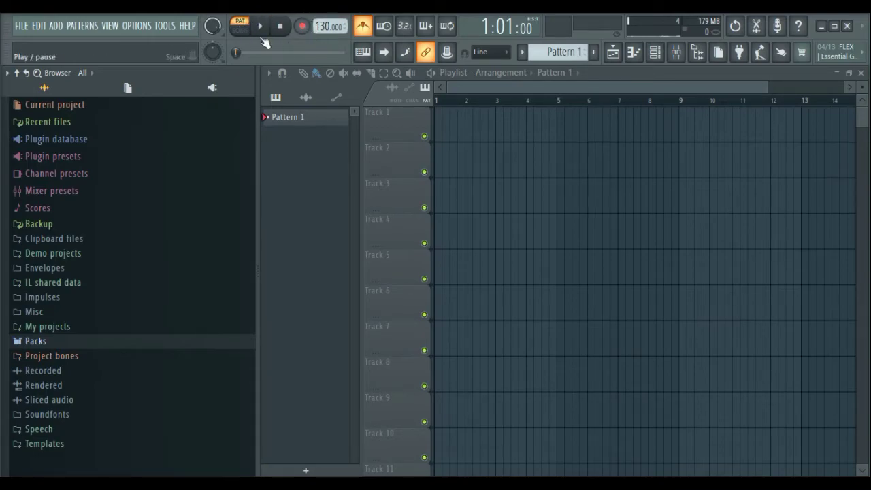
{"action": "left_click", "coordinate": [655, 51]}
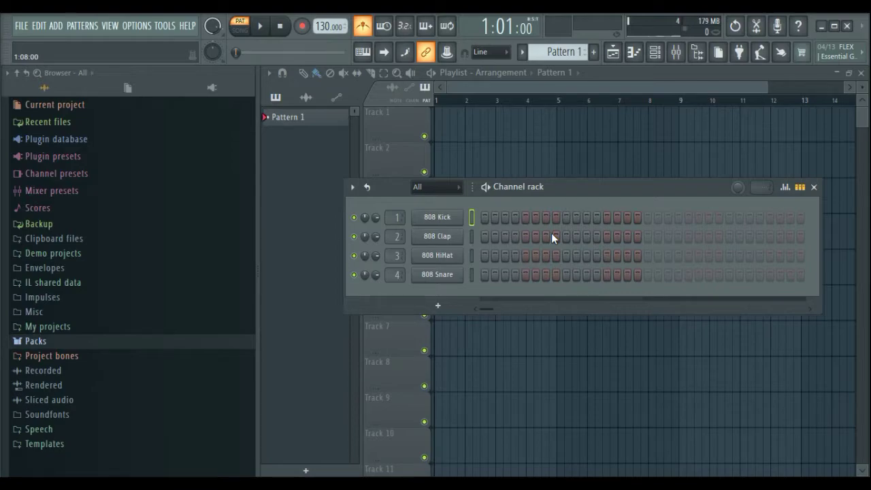
{"action": "left_click", "coordinate": [240, 27]}
{"action": "left_click", "coordinate": [486, 88]}
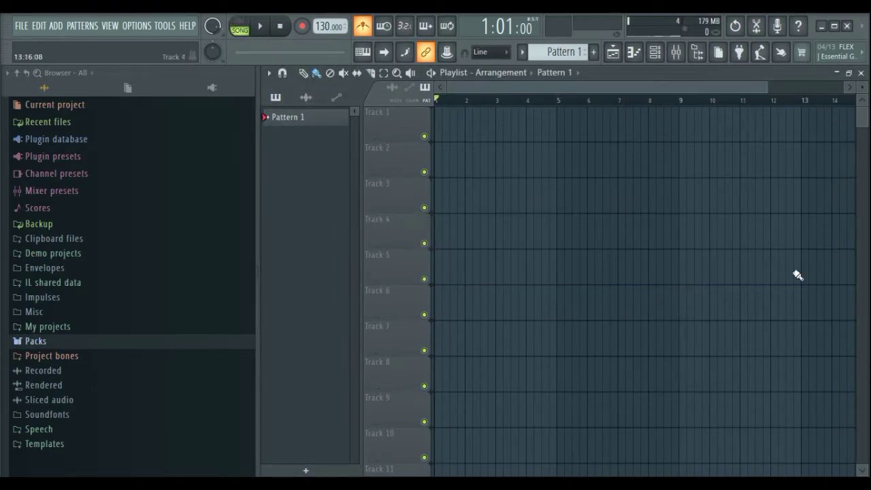
{"action": "left_click", "coordinate": [240, 27]}
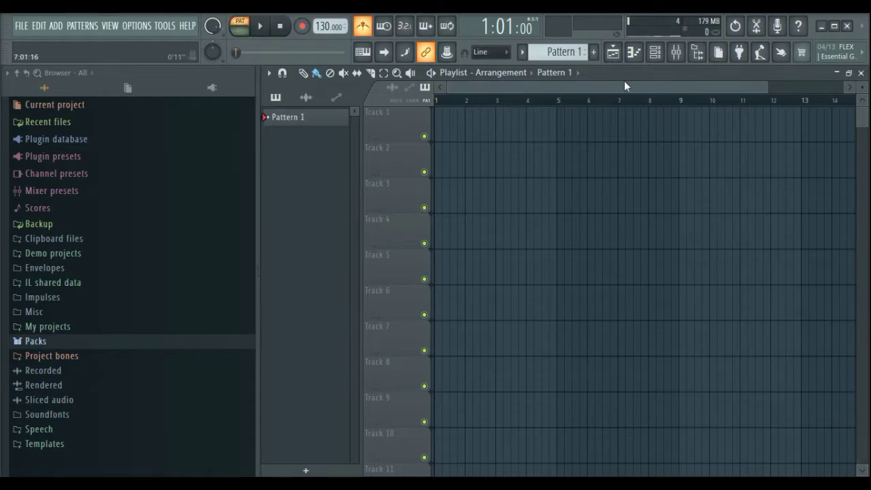
{"action": "left_click", "coordinate": [655, 54]}
{"action": "left_click", "coordinate": [537, 92]}
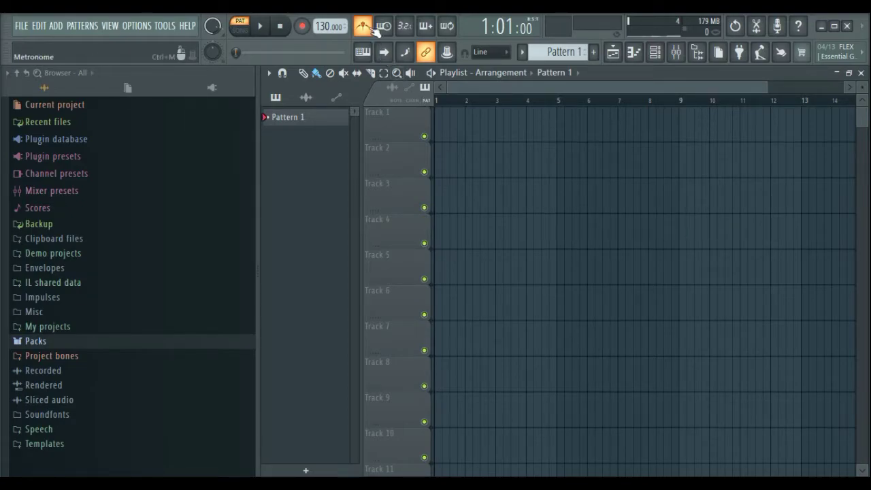
Set the project tempo to 140 BPM, playing the metronome to hear the speed, and stop playback.
{"action": "left_click_drag", "start_coordinate": [324, 26], "coordinate": [327, 28]}
{"action": "left_click", "coordinate": [266, 26]}
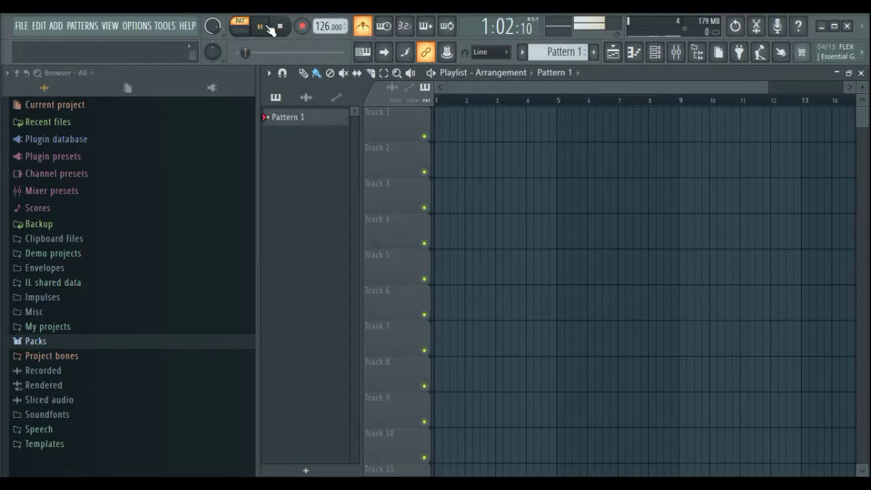
{"action": "mouse_move", "coordinate": [327, 26]}
{"action": "left_mouse_down"}
{"action": "mouse_move", "coordinate": [326, 73]}
{"action": "mouse_move", "coordinate": [326, 26]}
{"action": "mouse_move", "coordinate": [318, 28]}
{"action": "left_mouse_up"}
{"action": "left_click", "coordinate": [283, 26]}
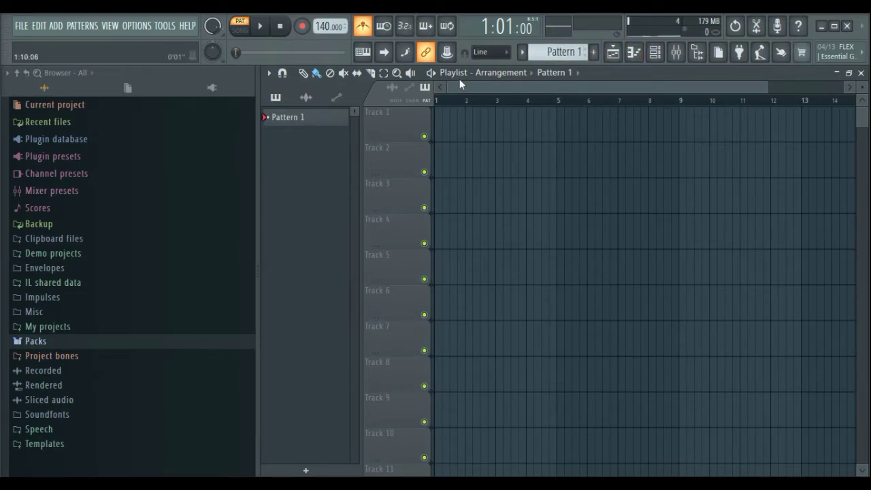
Show the channel rack and check the 808 Kick channel's sampler settings.
{"action": "left_click", "coordinate": [655, 52]}
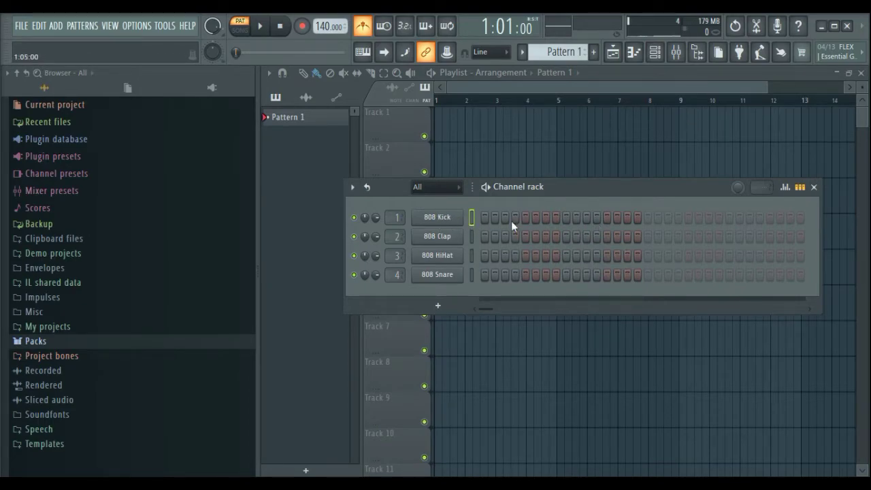
{"action": "left_click", "coordinate": [456, 223]}
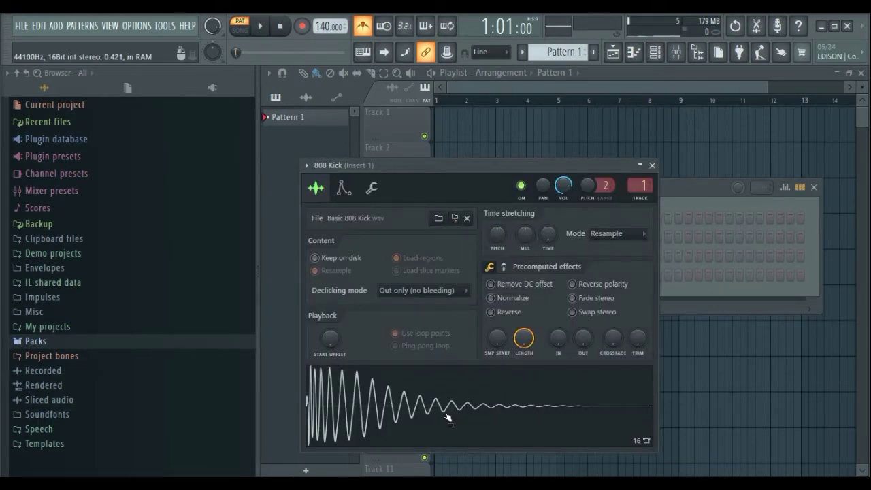
{"action": "left_click", "coordinate": [652, 166]}
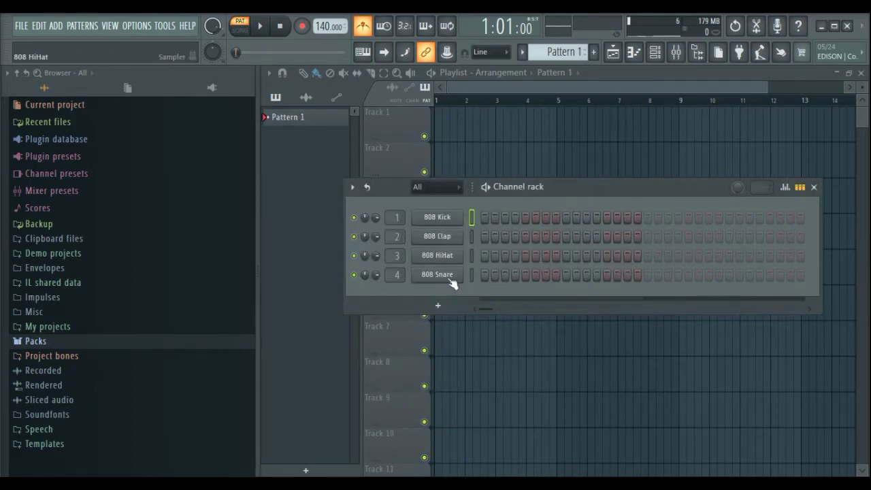
Fill the 808 Kick channel on each 4 steps and play back the pattern.
{"action": "right_click", "coordinate": [446, 221]}
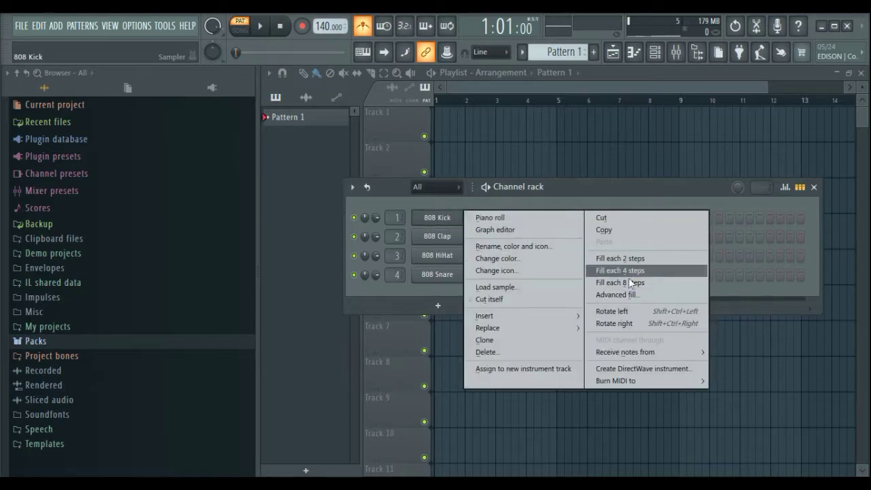
{"action": "left_click", "coordinate": [646, 271]}
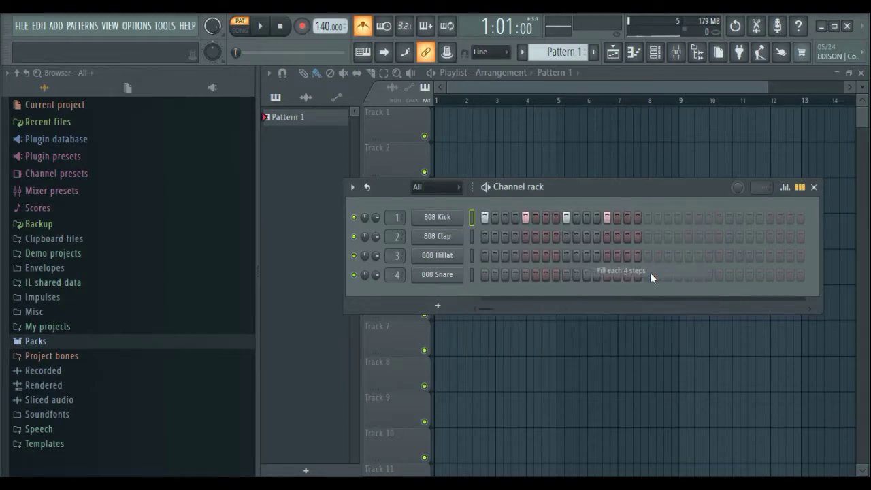
{"action": "left_click", "coordinate": [263, 27]}
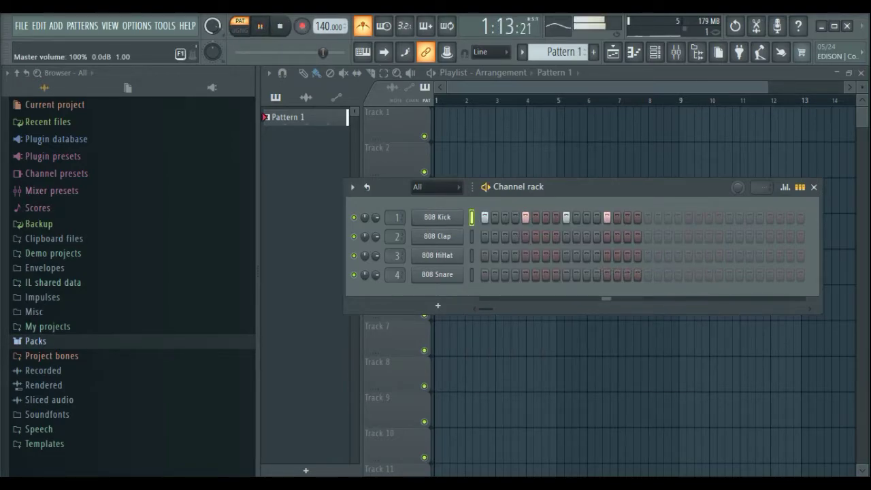
{"action": "left_click", "coordinate": [260, 27]}
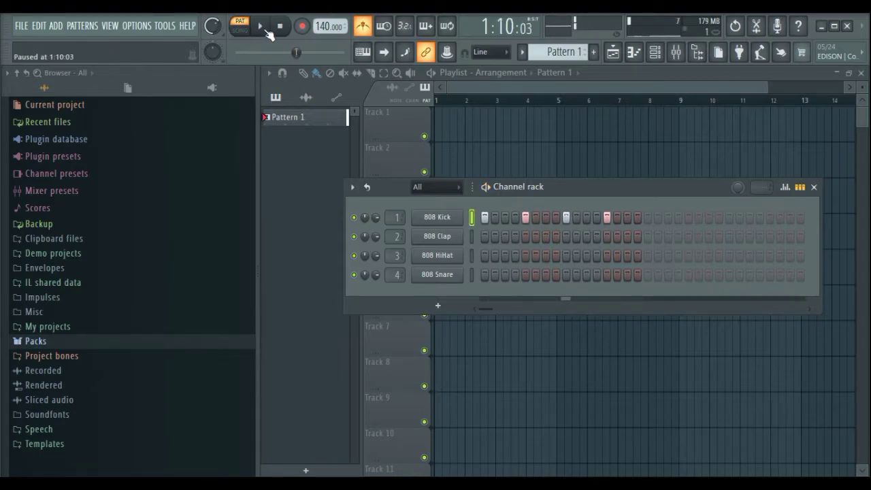
Try filling the 808 Clap channel on each 4 steps and on each 2 steps, and play back the pattern.
{"action": "right_click", "coordinate": [462, 242]}
{"action": "left_click", "coordinate": [636, 291]}
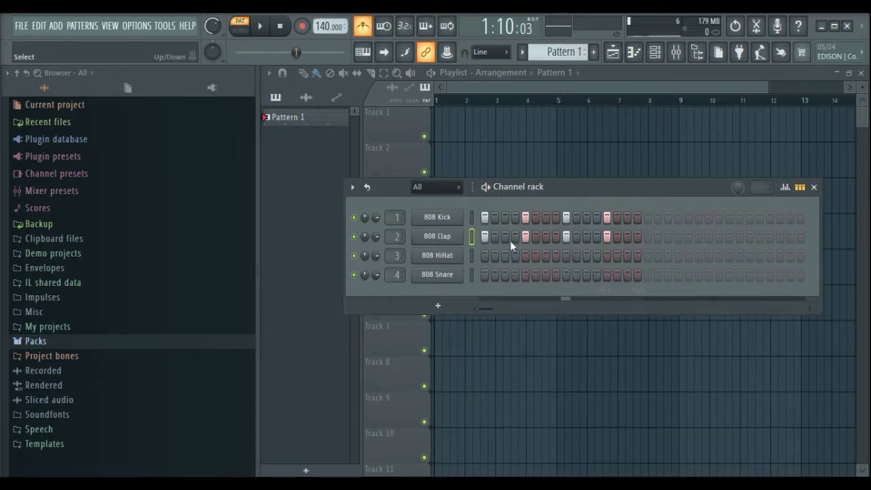
{"action": "right_click", "coordinate": [446, 242]}
{"action": "left_click", "coordinate": [636, 277]}
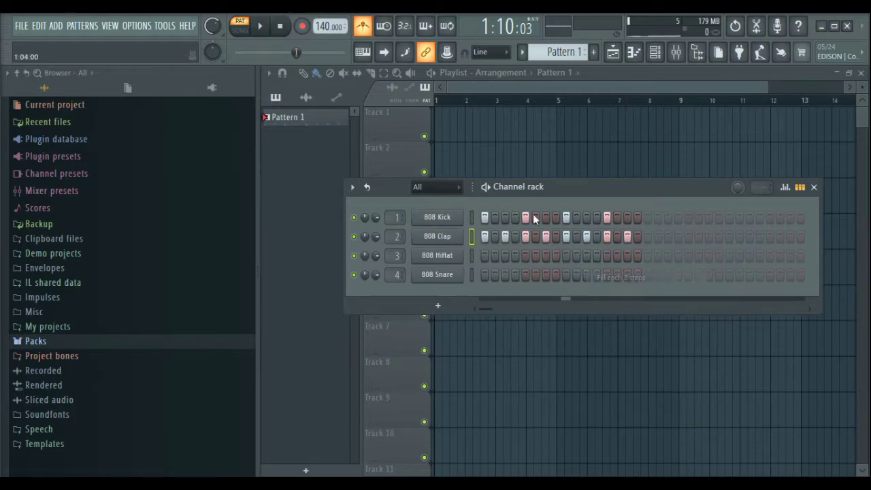
{"action": "left_click", "coordinate": [261, 28]}
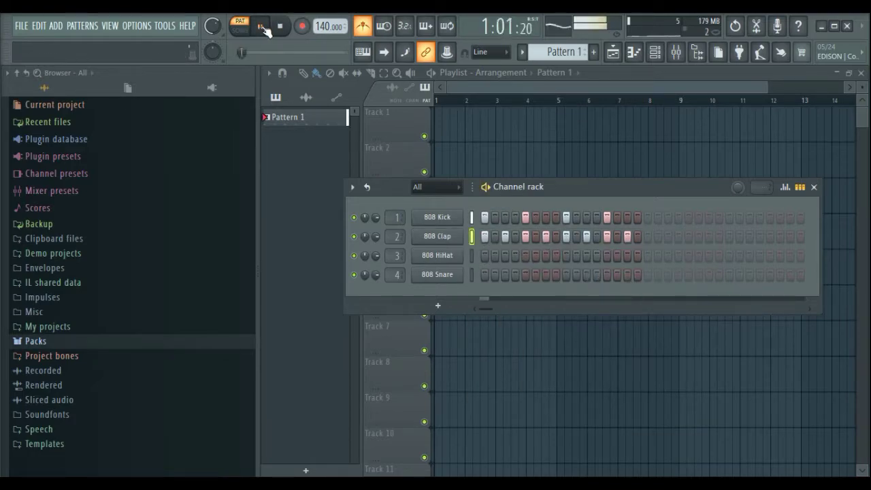
{"action": "left_click", "coordinate": [262, 27]}
Fill the 808 Clap channel on each 8 steps and play back the pattern.
{"action": "right_click", "coordinate": [455, 237]}
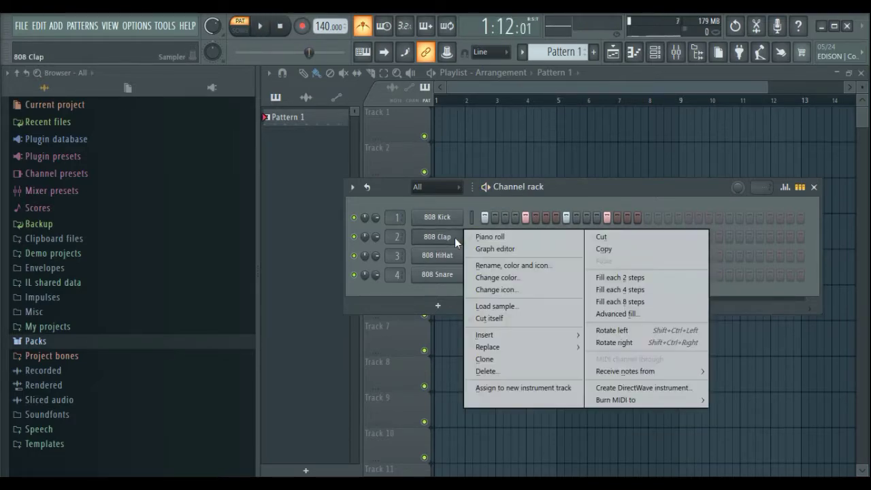
{"action": "left_click", "coordinate": [644, 301]}
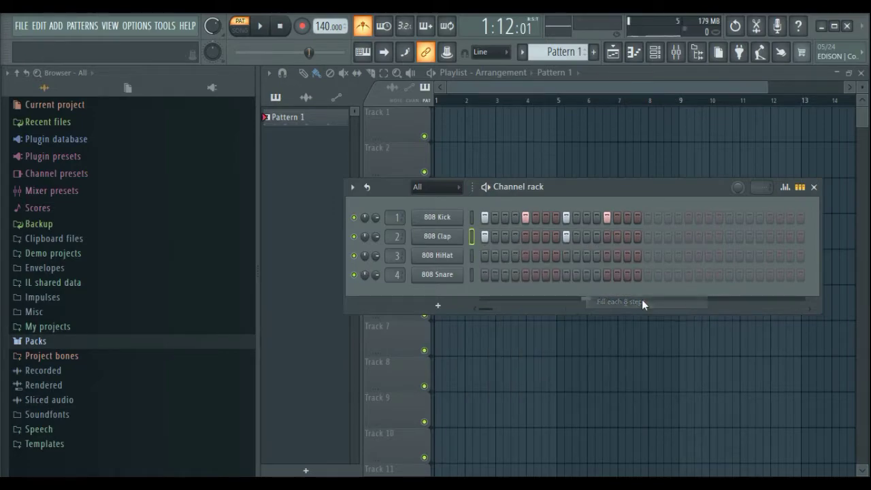
{"action": "left_click", "coordinate": [261, 27]}
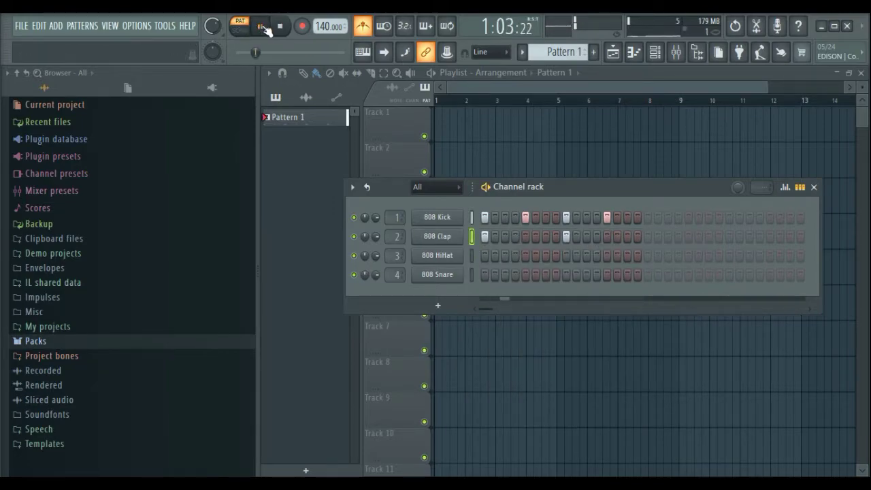
{"action": "left_click", "coordinate": [263, 28]}
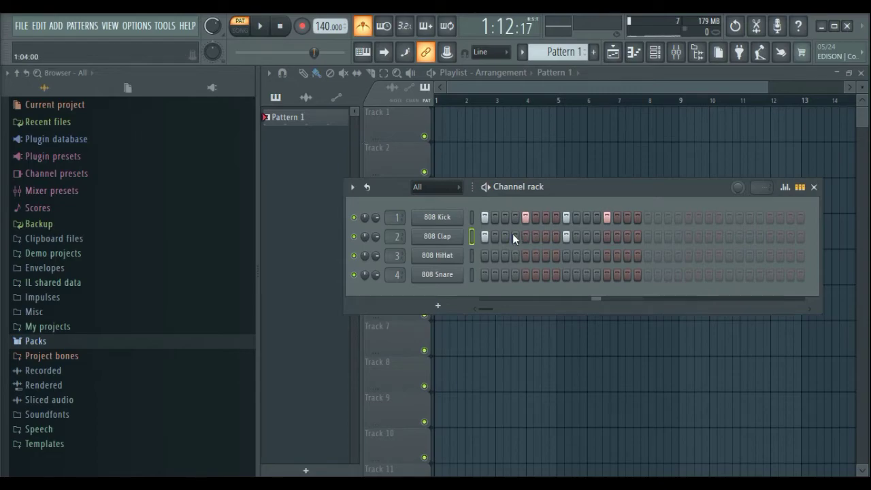
Add 808 Clap hits on steps 3 and 11 and play back the result.
{"action": "left_click", "coordinate": [587, 237]}
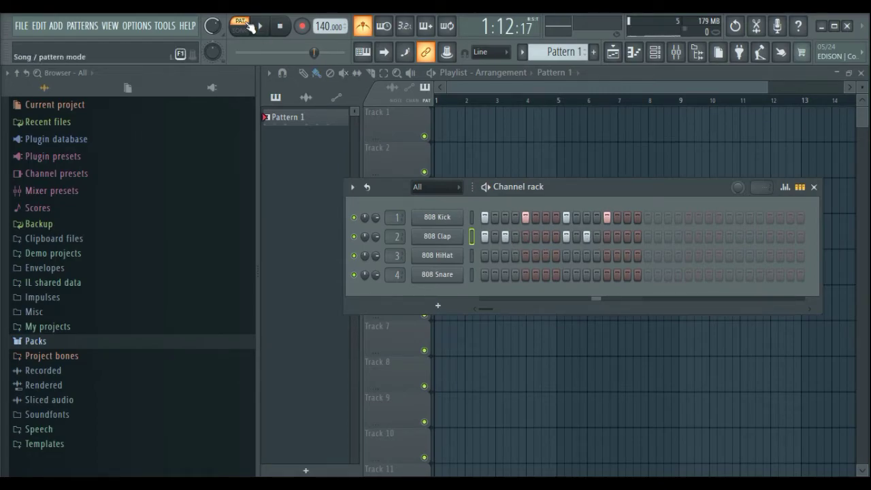
{"action": "left_click", "coordinate": [261, 27]}
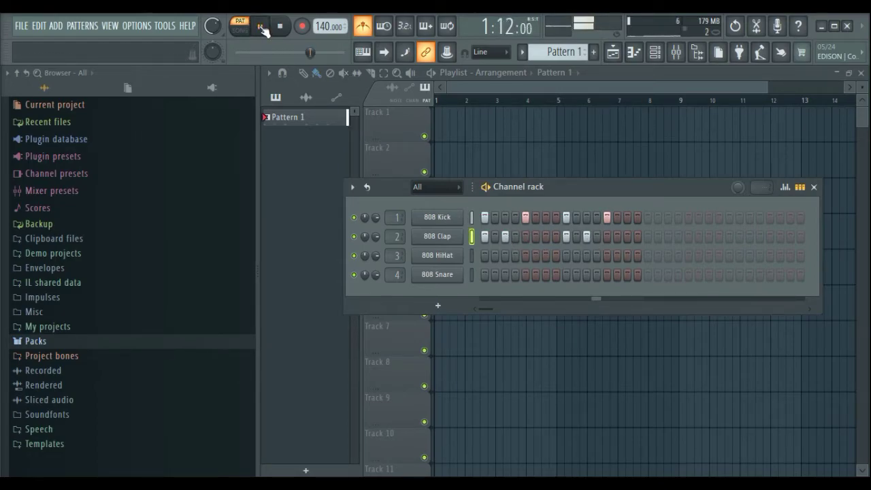
{"action": "left_click", "coordinate": [260, 27]}
Fill the 808 HiHat channel on each 2 steps and play back the pattern.
{"action": "right_click", "coordinate": [442, 264]}
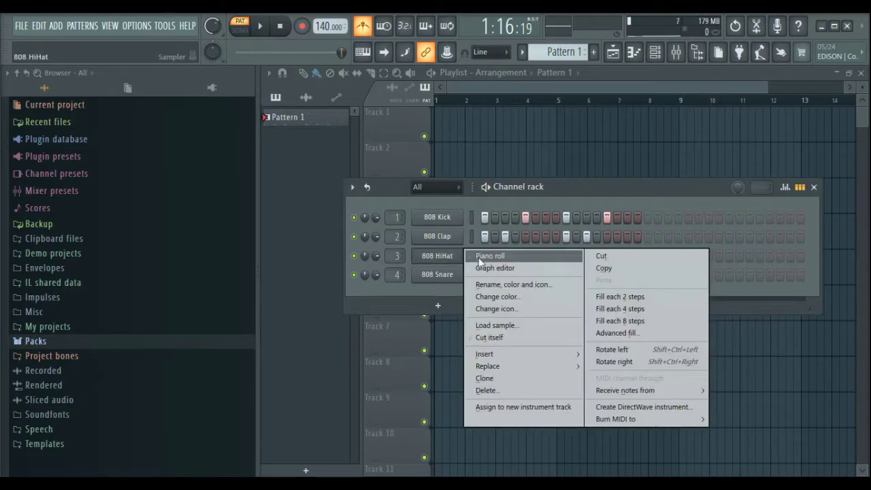
{"action": "left_click", "coordinate": [625, 300]}
{"action": "left_click", "coordinate": [262, 27]}
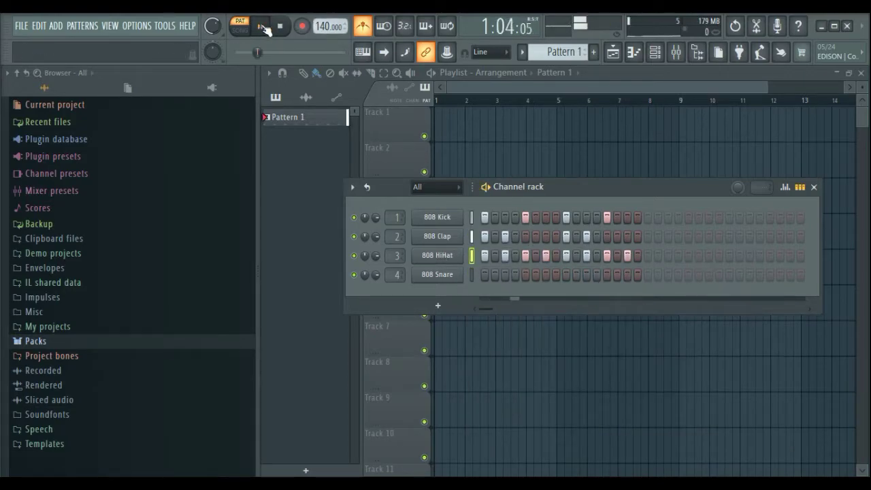
{"action": "left_click", "coordinate": [263, 28]}
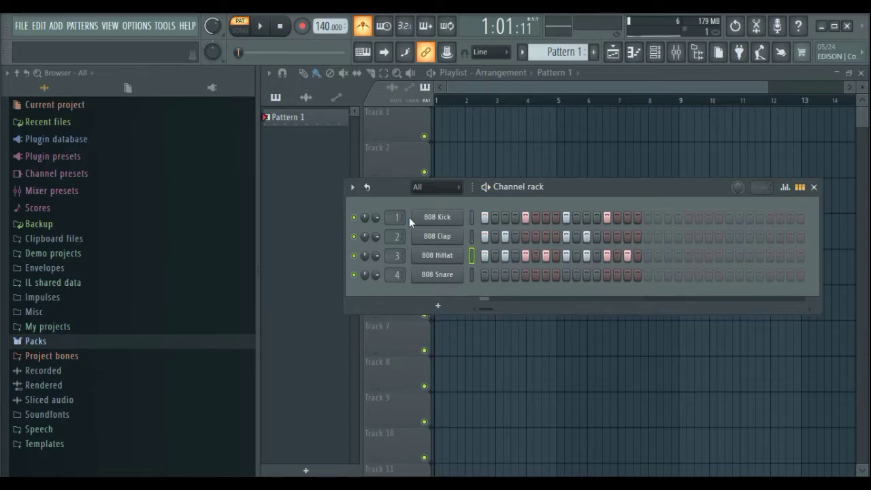
Place 808 Snare hits on steps 5 and 14 and play back the full drum pattern.
{"action": "right_click", "coordinate": [452, 275]}
{"action": "left_click", "coordinate": [448, 276]}
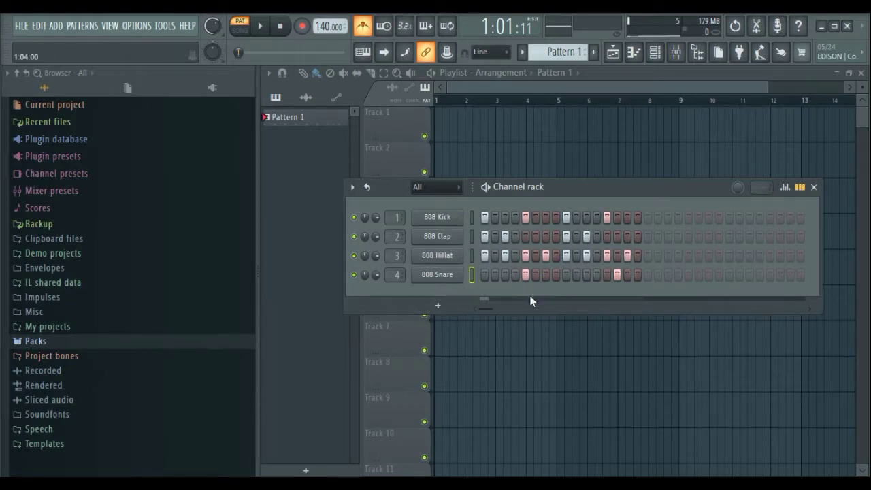
{"action": "left_click", "coordinate": [261, 27]}
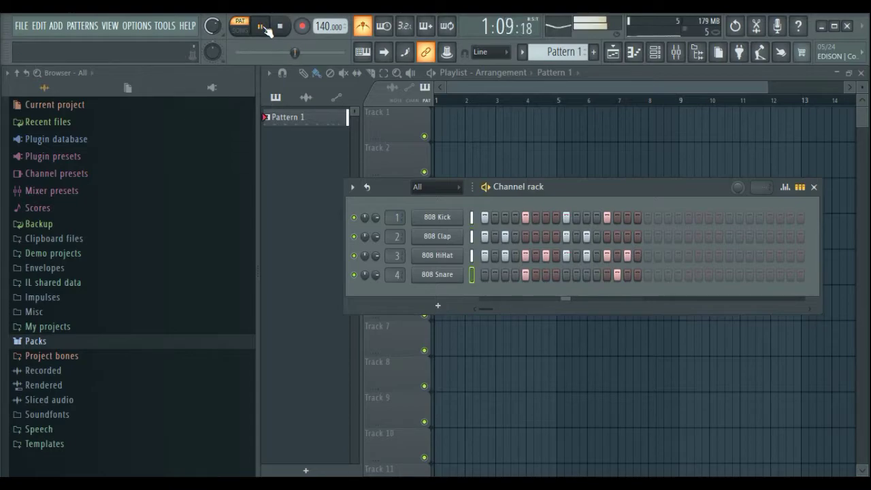
{"action": "left_click", "coordinate": [262, 27]}
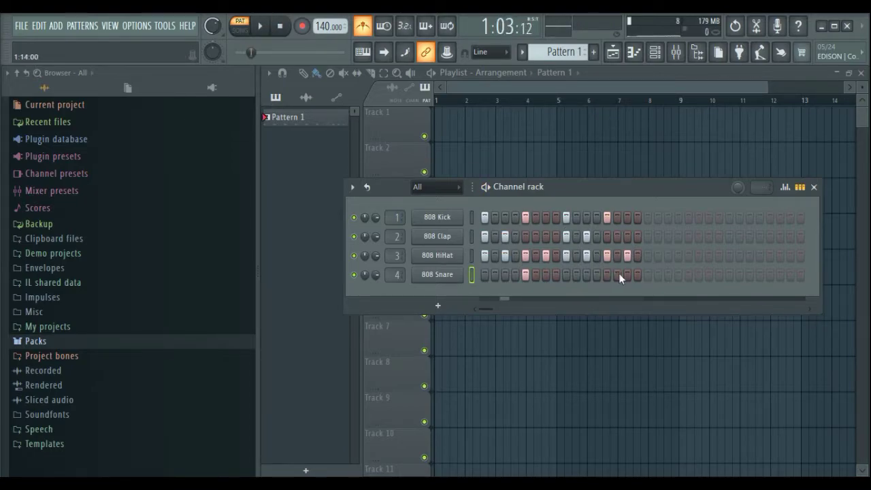
Play back the pattern briefly and clear all hits from the 808 Clap, 808 HiHat and 808 Snare channels.
{"action": "left_click", "coordinate": [263, 27]}
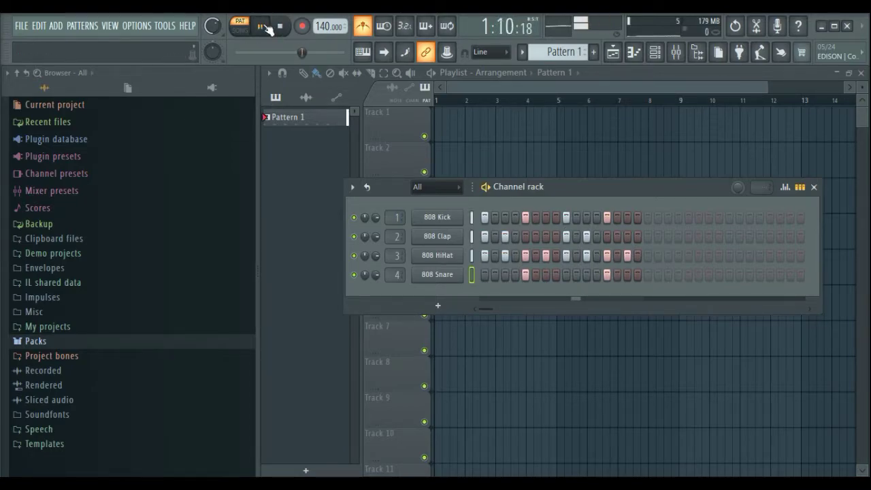
{"action": "left_click", "coordinate": [263, 27]}
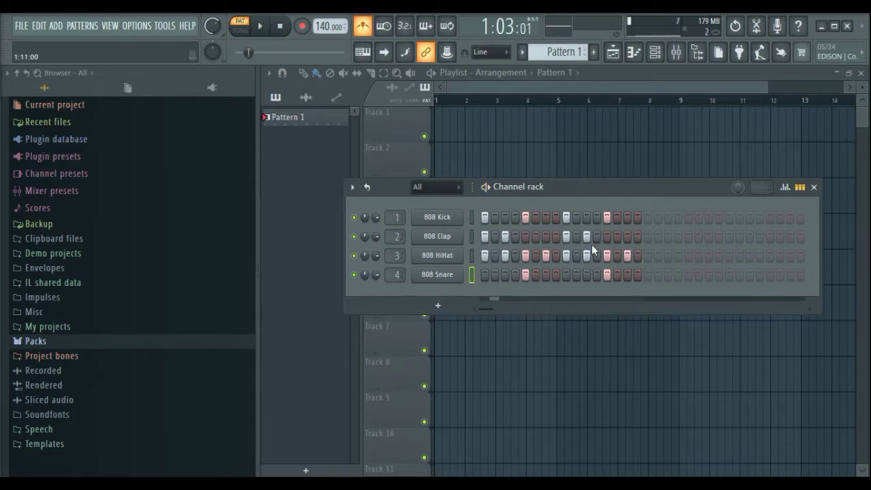
{"action": "mouse_move", "coordinate": [481, 237]}
{"action": "left_mouse_down"}
{"action": "mouse_move", "coordinate": [624, 238]}
{"action": "mouse_move", "coordinate": [477, 255]}
{"action": "left_mouse_up"}
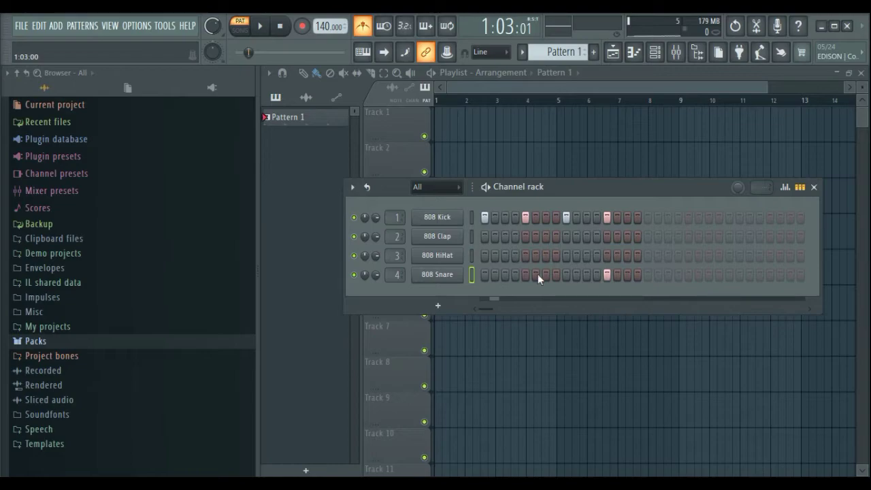
Rearrange the 808 Kick to hit on steps 1, 3, 7, 9 and 13, auditioning the pattern.
{"action": "left_click", "coordinate": [507, 216]}
{"action": "right_click", "coordinate": [528, 216]}
{"action": "left_click", "coordinate": [538, 216]}
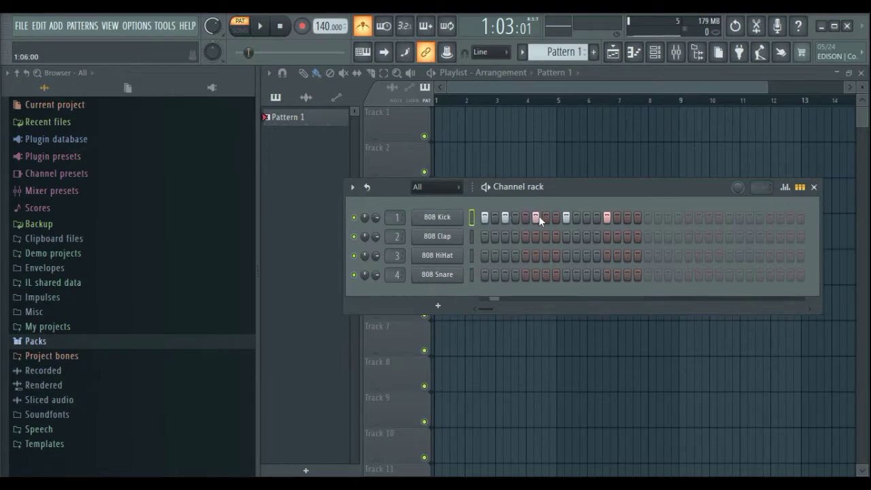
{"action": "key", "text": "space"}
{"action": "right_click", "coordinate": [536, 218]}
{"action": "left_click", "coordinate": [547, 218]}
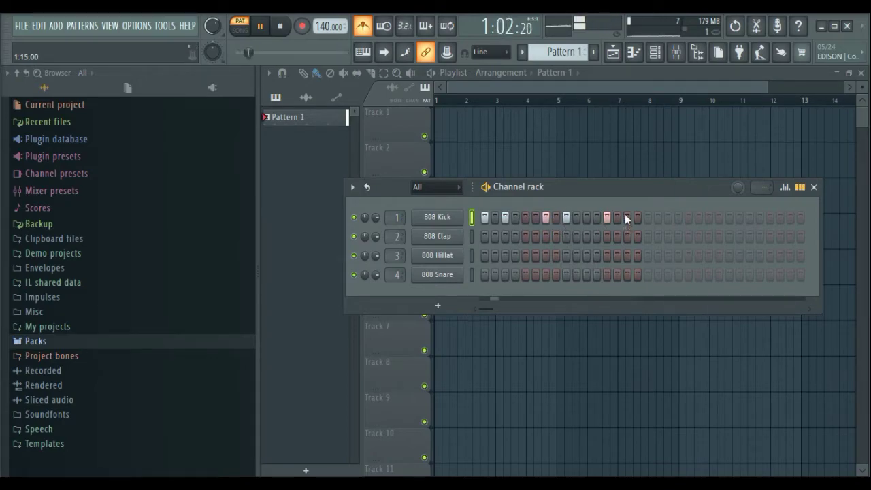
{"action": "key", "text": "space"}
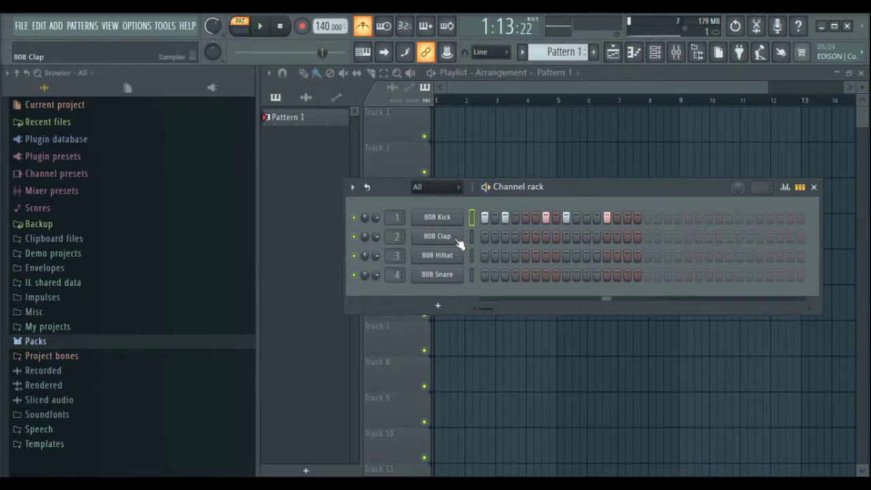
Fill the 808 Clap channel on each 4 steps and start playback of the pattern.
{"action": "right_click", "coordinate": [459, 243]}
{"action": "left_click", "coordinate": [627, 287]}
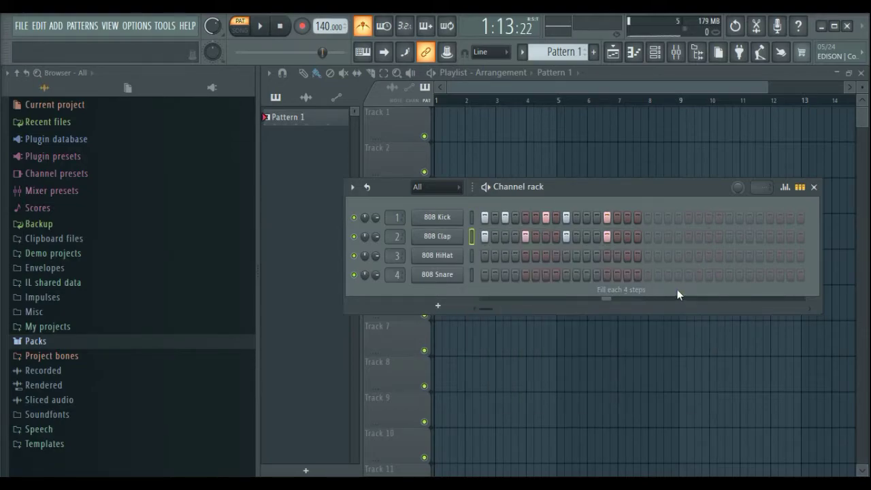
{"action": "key", "text": "space"}
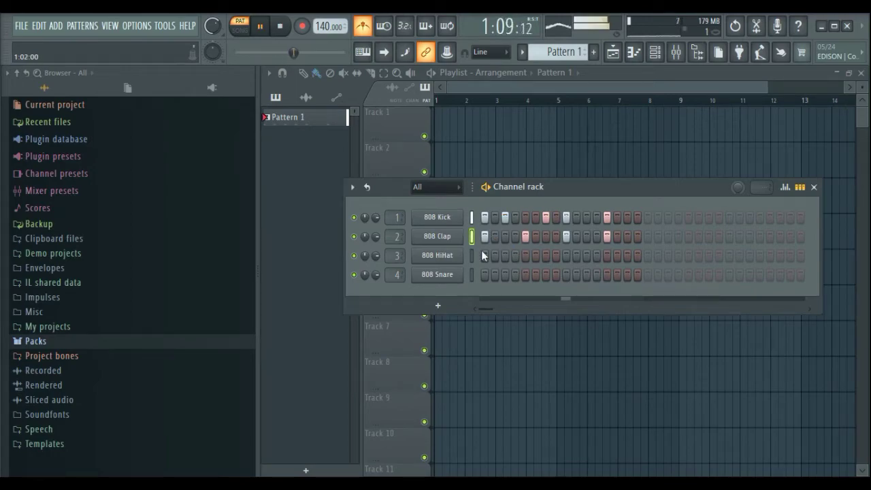
During playback, fill all 16 steps of 808 HiHat and add 808 Snare hits on steps 5 and 13.
{"action": "left_click_drag", "start_coordinate": [485, 260], "coordinate": [639, 259]}
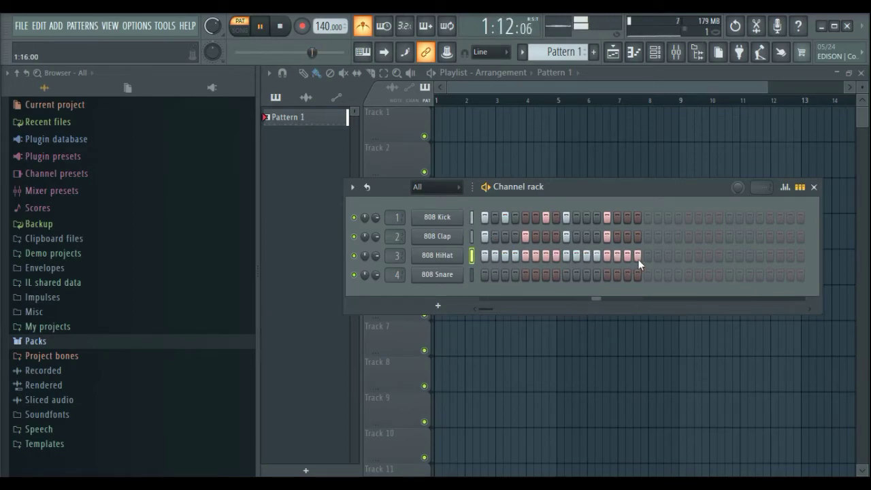
{"action": "left_click", "coordinate": [526, 274]}
{"action": "left_click", "coordinate": [608, 275]}
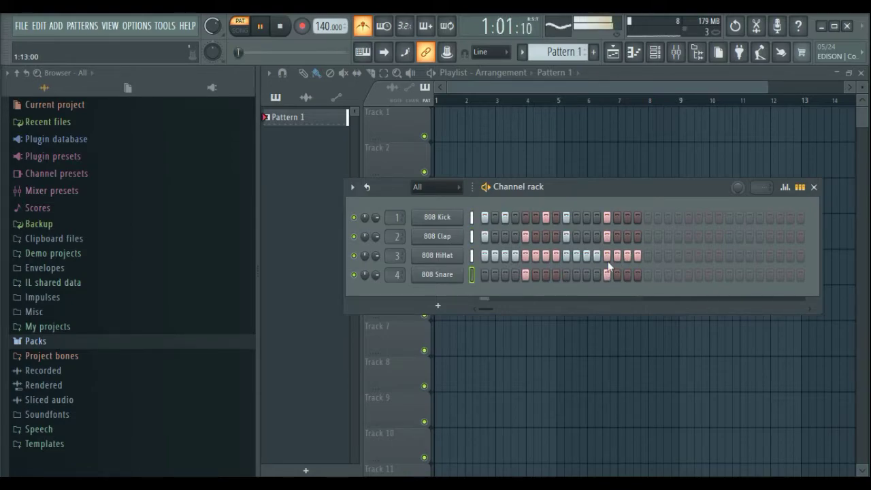
{"action": "left_click", "coordinate": [263, 28]}
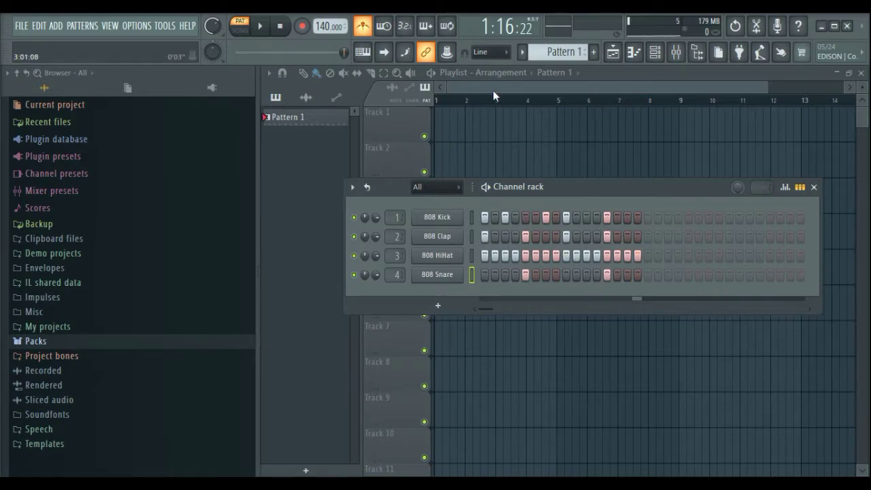
Paint Pattern 1 clips along Track 1 of the playlist from bar 1 through bar 13.
{"action": "left_click", "coordinate": [471, 90]}
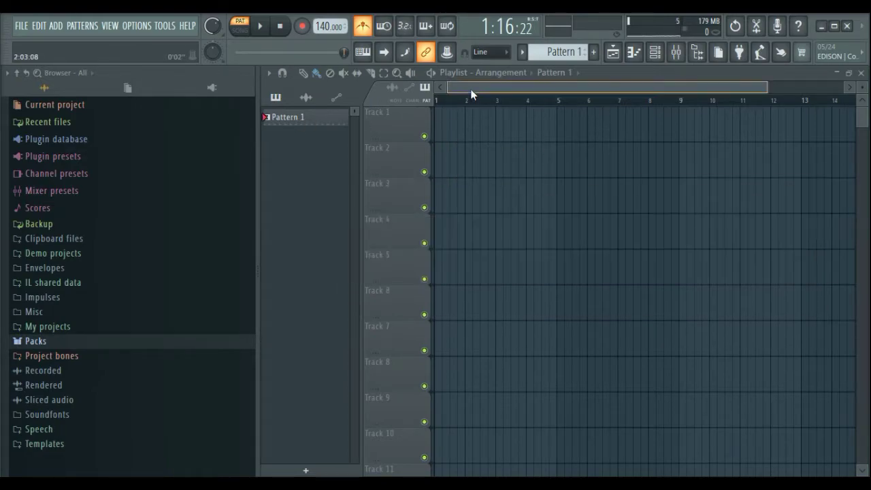
{"action": "mouse_move", "coordinate": [297, 120]}
{"action": "left_mouse_down"}
{"action": "mouse_move", "coordinate": [387, 148]}
{"action": "mouse_move", "coordinate": [440, 129]}
{"action": "mouse_move", "coordinate": [804, 132]}
{"action": "left_mouse_up"}
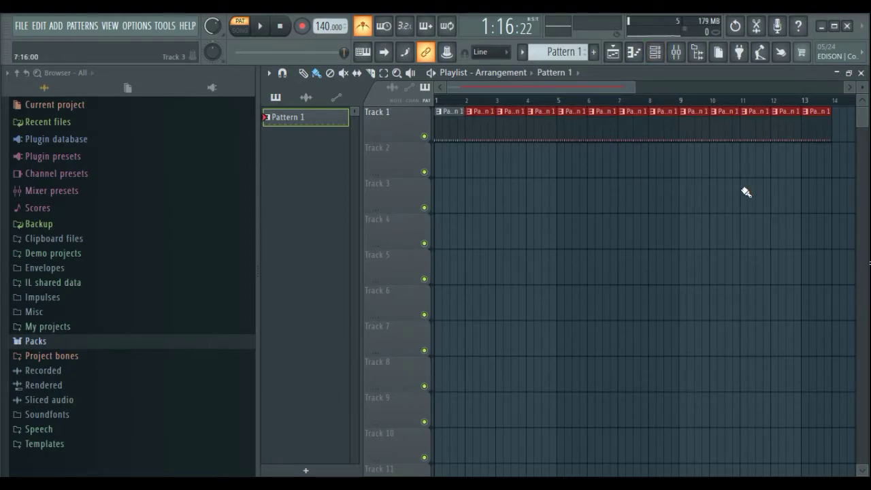
Clone Pattern 1 as Pattern 2 and remove all 808 HiHat and 808 Snare hits from the clone.
{"action": "left_click", "coordinate": [655, 52]}
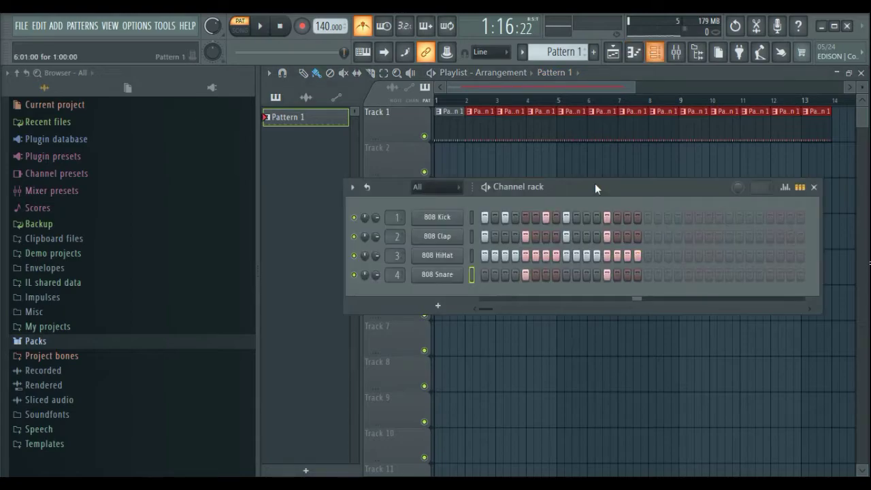
{"action": "left_click", "coordinate": [568, 54]}
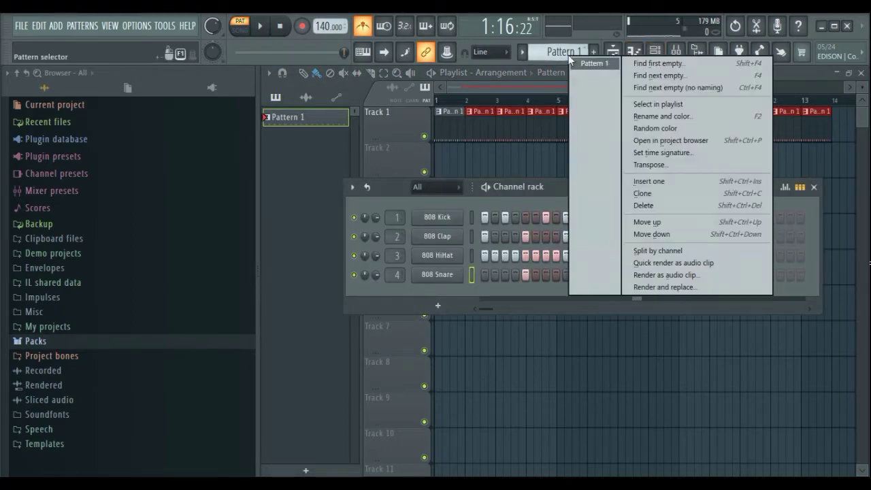
{"action": "left_click", "coordinate": [671, 200]}
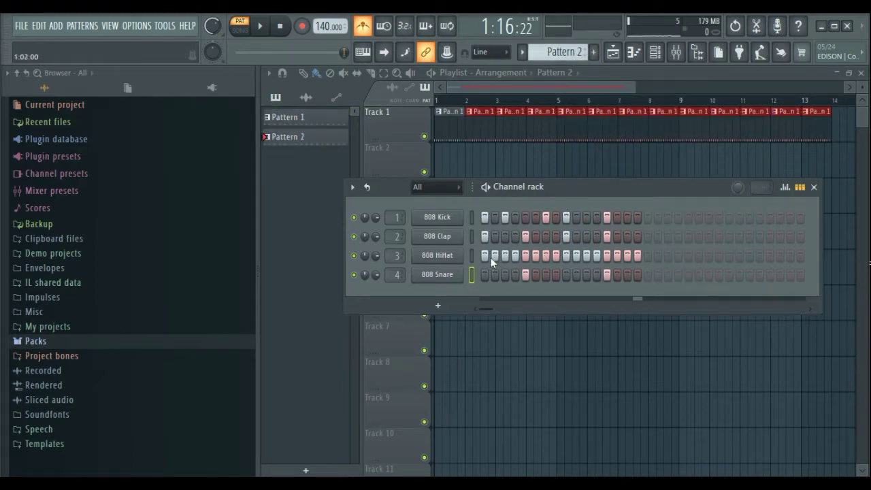
{"action": "left_click_drag", "start_coordinate": [485, 255], "coordinate": [634, 263]}
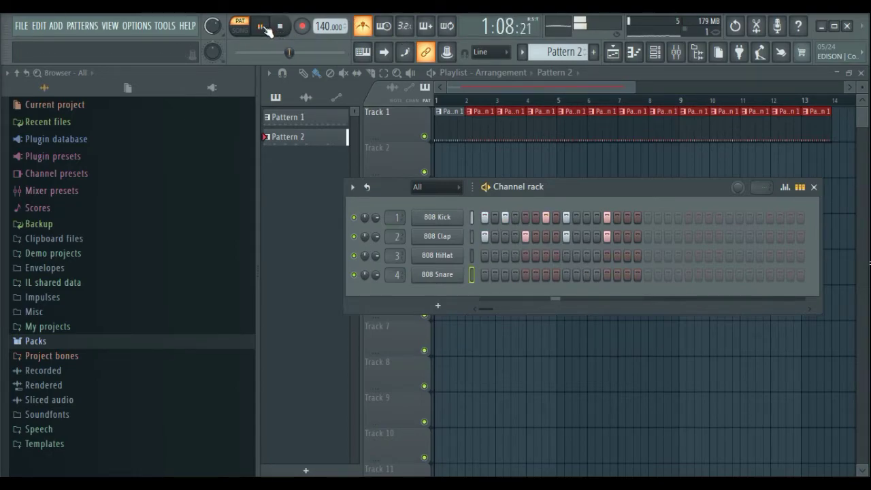
{"action": "key", "text": "F6"}
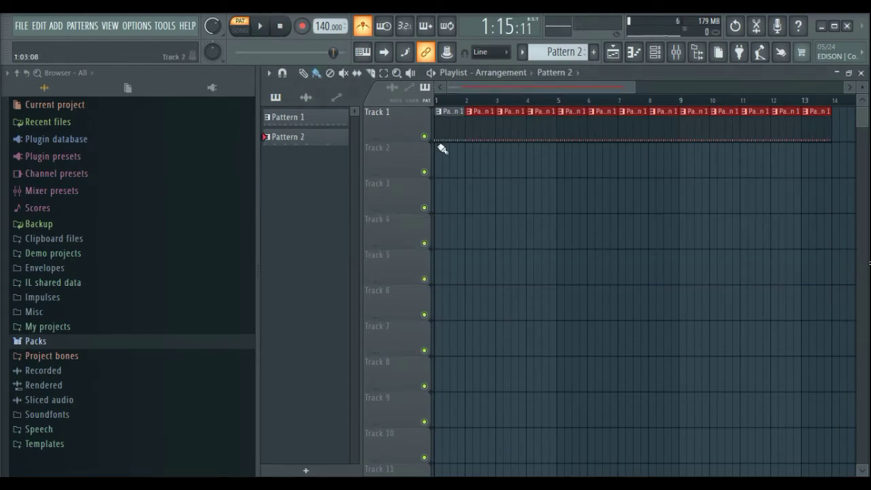
Paint Pattern 2 over bars 1 to 4 of Track 2 and delete the Pattern 1 clips in those bars on Track 1.
{"action": "left_click_drag", "start_coordinate": [443, 163], "coordinate": [545, 166]}
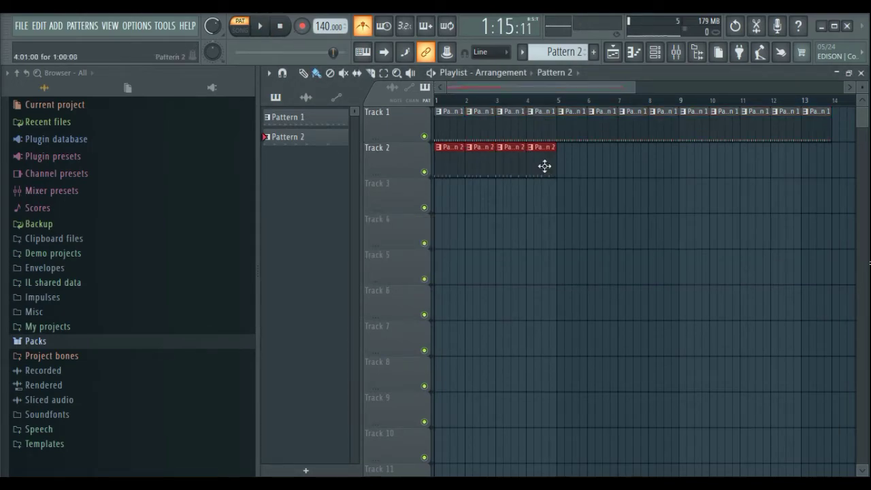
{"action": "left_click_drag", "start_coordinate": [541, 117], "coordinate": [451, 122]}
Switch to song mode and play the arrangement, jumping to bar 4 to hear the change from Pattern 2 to Pattern 1.
{"action": "left_click", "coordinate": [262, 28]}
{"action": "left_click", "coordinate": [240, 27]}
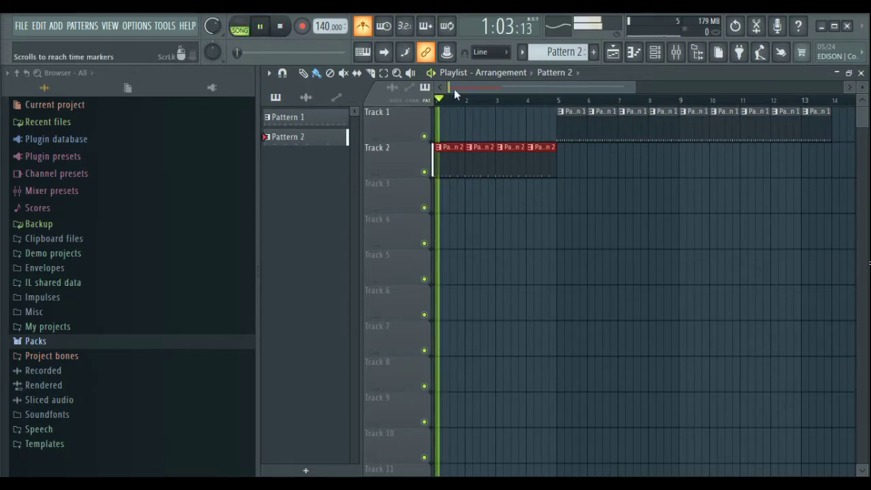
{"action": "left_click", "coordinate": [537, 101]}
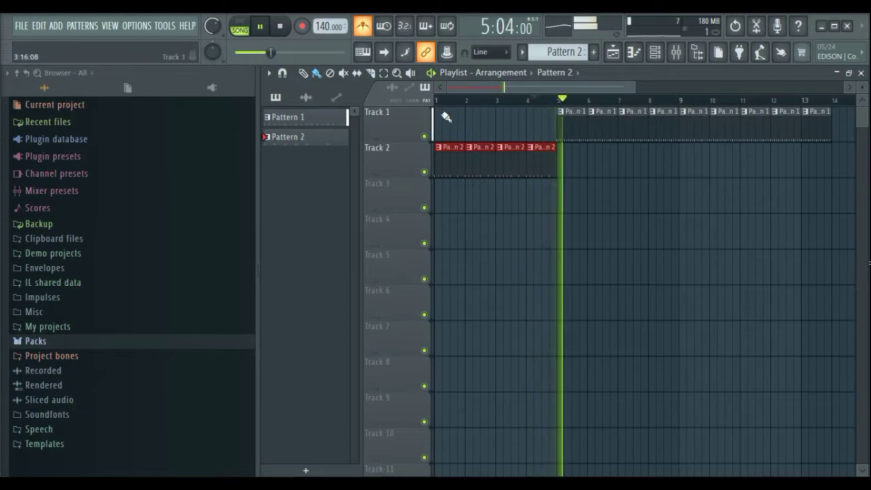
{"action": "left_click", "coordinate": [260, 27]}
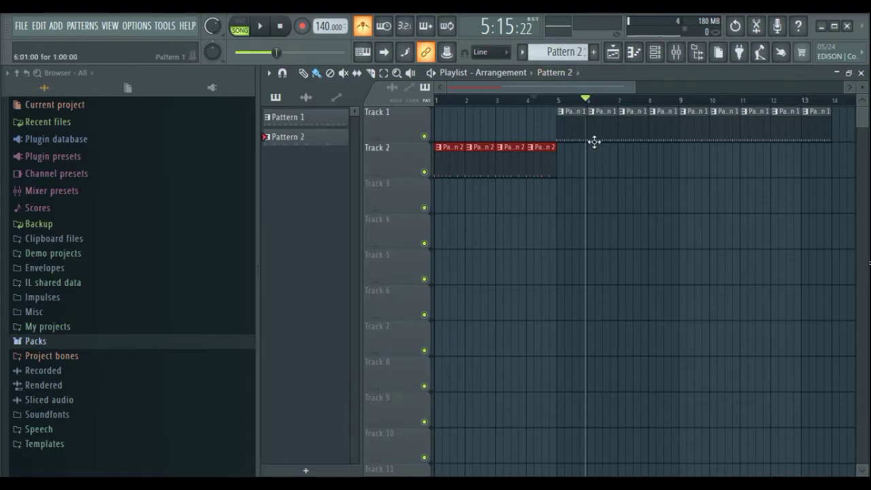
Add an FL Keys instrument as a new channel in the channel rack.
{"action": "scroll", "coordinate": [574, 53], "scroll_direction": "down", "scroll_amount": 1}
{"action": "scroll", "coordinate": [574, 52], "scroll_direction": "up", "scroll_amount": 1}
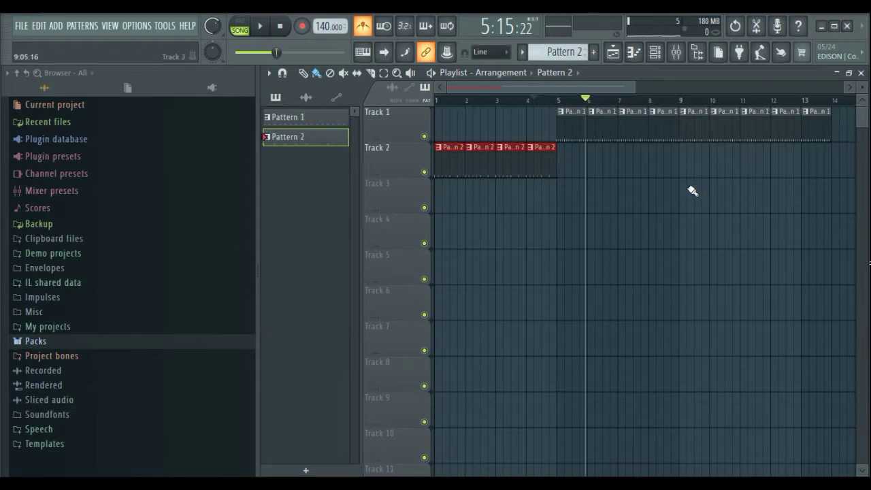
{"action": "left_click", "coordinate": [655, 52]}
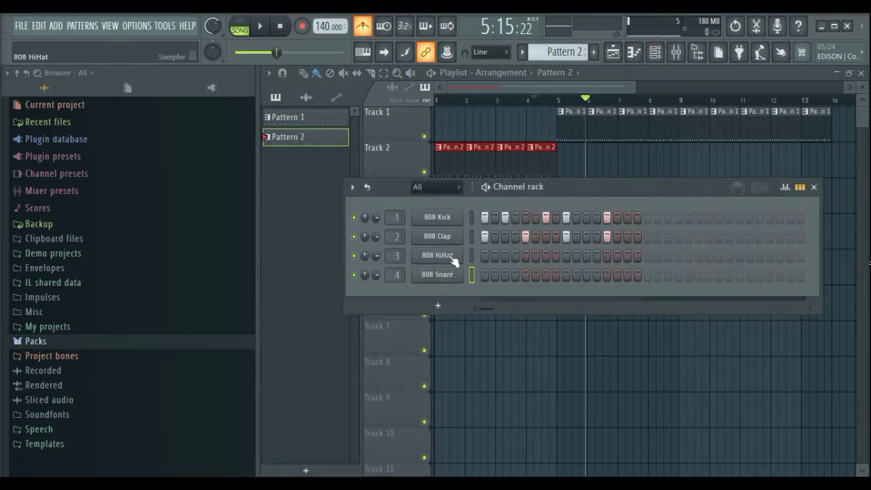
{"action": "left_click", "coordinate": [438, 306]}
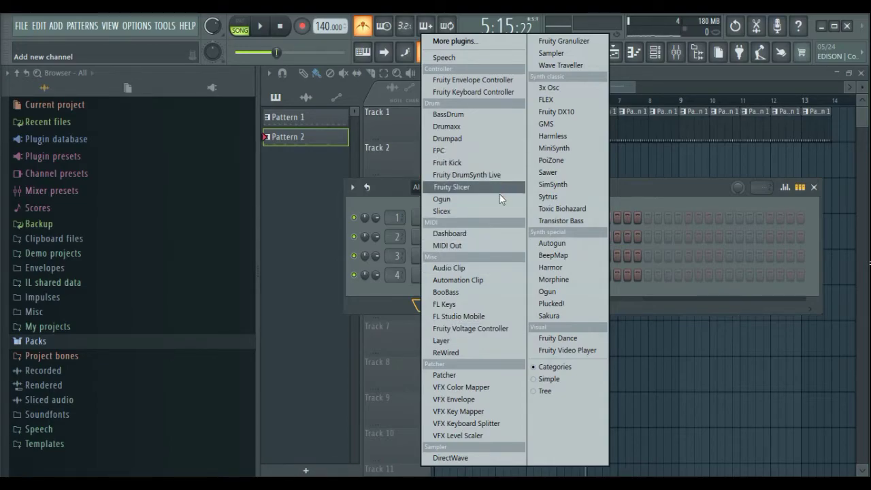
{"action": "left_click", "coordinate": [459, 306]}
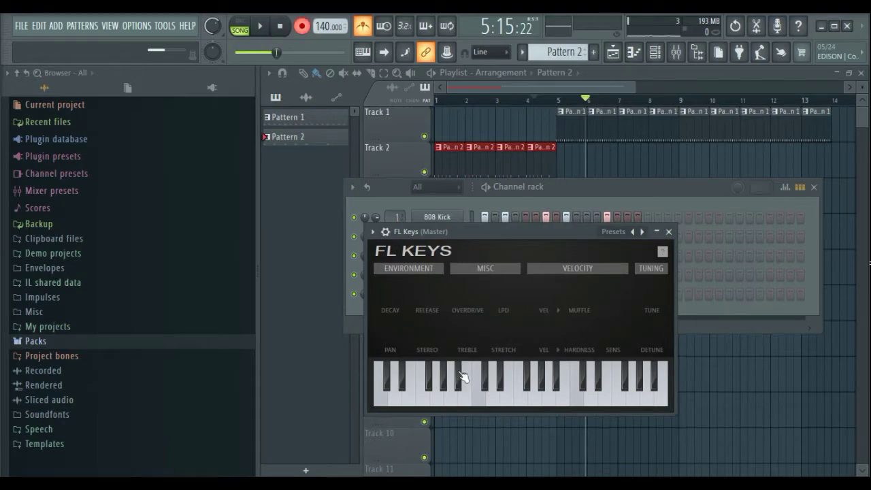
Enable computer-keyboard note input and try out single notes and low chords such as C4-E4-G4 in FL Keys.
{"action": "left_click", "coordinate": [364, 52]}
{"action": "key", "text": "y"}
{"action": "key", "text": "r"}
{"action": "key", "text": "e"}
{"action": "key", "text": "w"}
{"action": "key", "text": "e"}
{"action": "key", "text": "r"}
{"action": "key", "text": "z"}
{"action": "key", "text": "c"}
{"action": "key", "text": "b"}
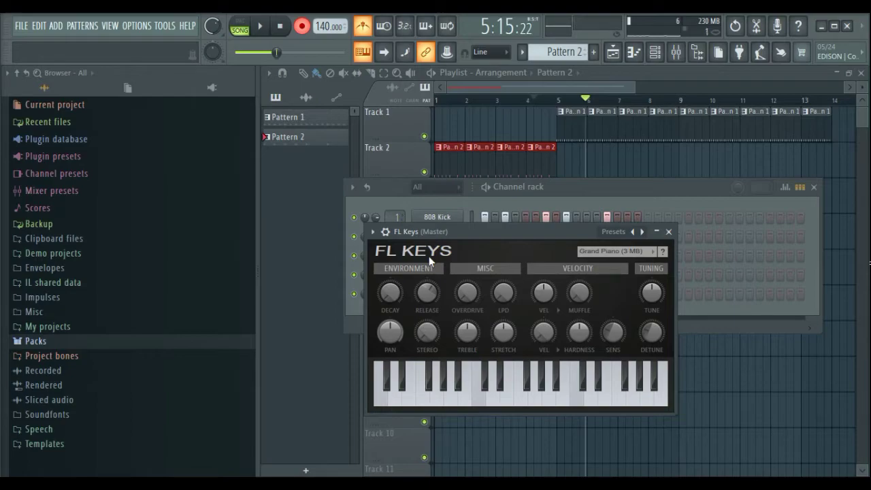
{"action": "key", "text": "z"}
{"action": "key", "text": "c"}
{"action": "key", "text": "b"}
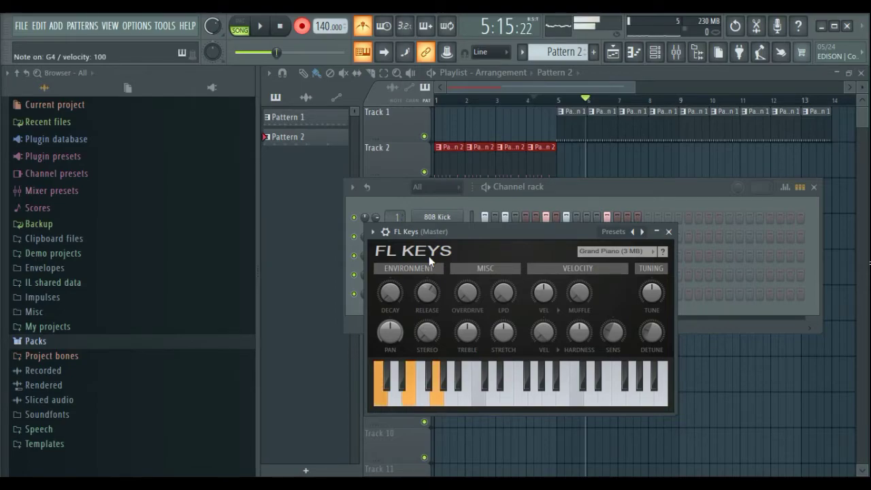
{"action": "key", "text": "x"}
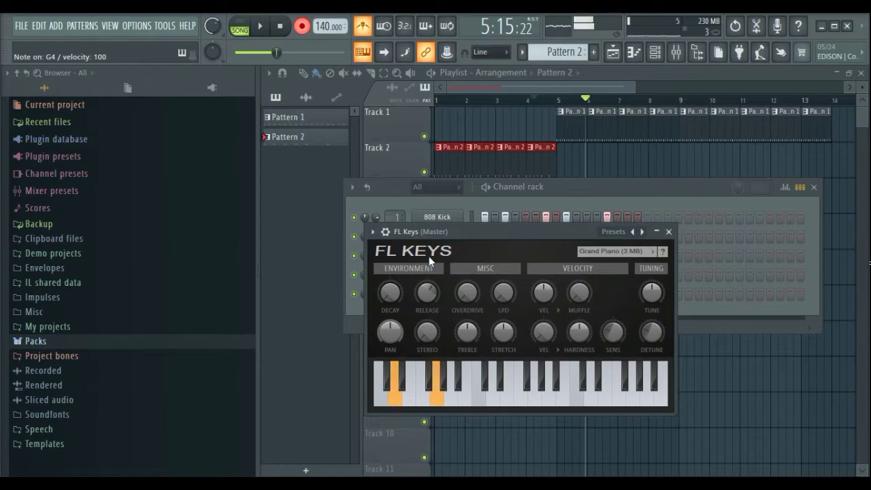
{"action": "key", "text": "z"}
{"action": "key", "text": "c"}
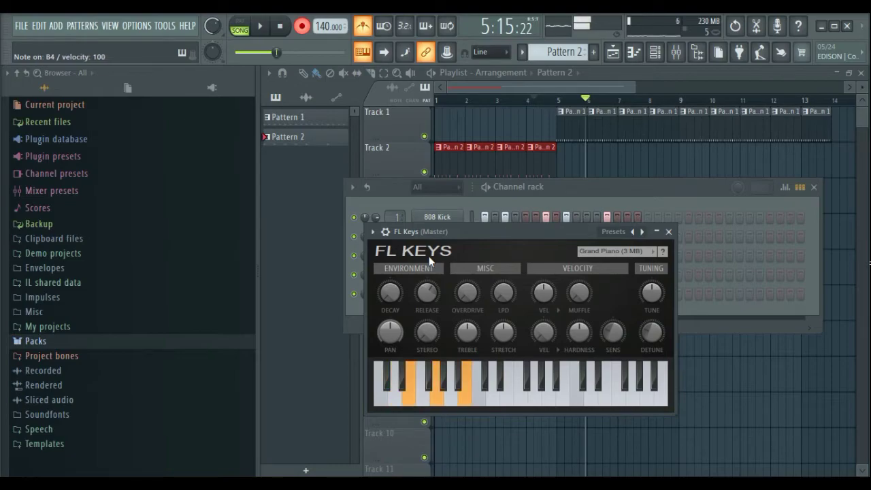
Improvise chords and a melody in FL Keys across the octave from C5 up to E6.
{"action": "key", "text": "q"}
{"action": "key", "text": "e"}
{"action": "key", "text": "t"}
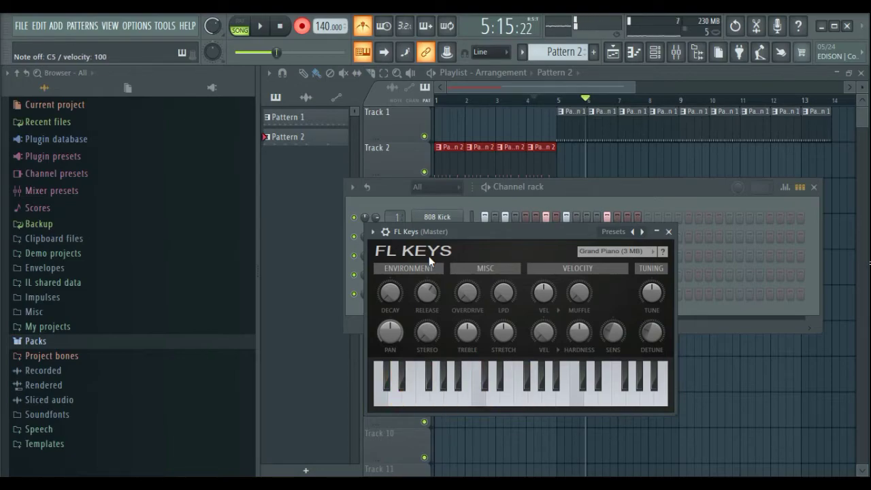
{"action": "key", "text": "q"}
{"action": "key", "text": "r"}
{"action": "key", "text": "q"}
{"action": "key", "text": "e"}
{"action": "key", "text": "t"}
{"action": "key", "text": "i"}
{"action": "key", "text": "o"}
{"action": "key", "text": "p"}
{"action": "key", "text": "o"}
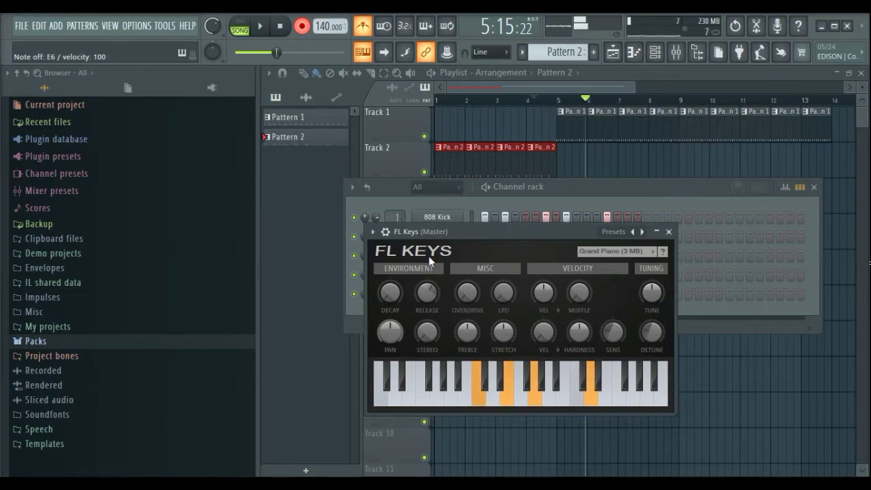
{"action": "key", "text": "u"}
{"action": "key", "text": "r"}
{"action": "key", "text": "u"}
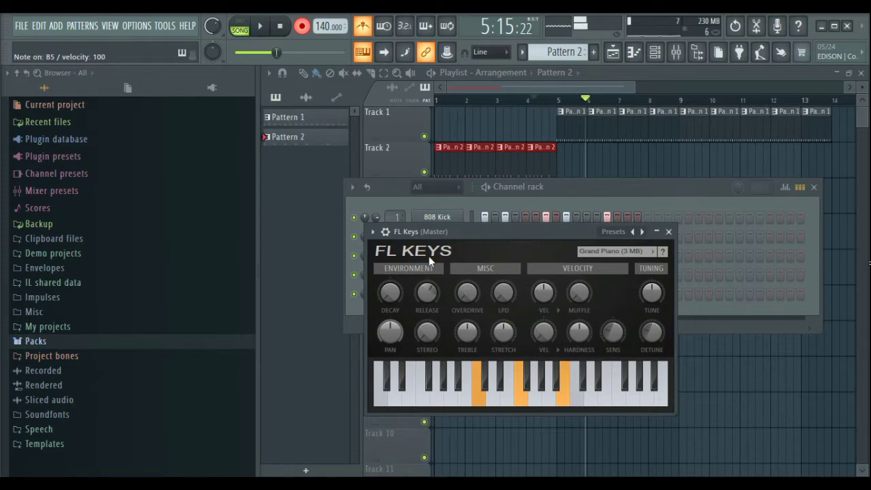
{"action": "key", "text": "i"}
{"action": "key", "text": "e"}
{"action": "key", "text": "t"}
{"action": "key", "text": "i"}
{"action": "key", "text": "o"}
{"action": "key", "text": "p"}
{"action": "key", "text": "i"}
{"action": "key", "text": "o"}
{"action": "key", "text": "i"}
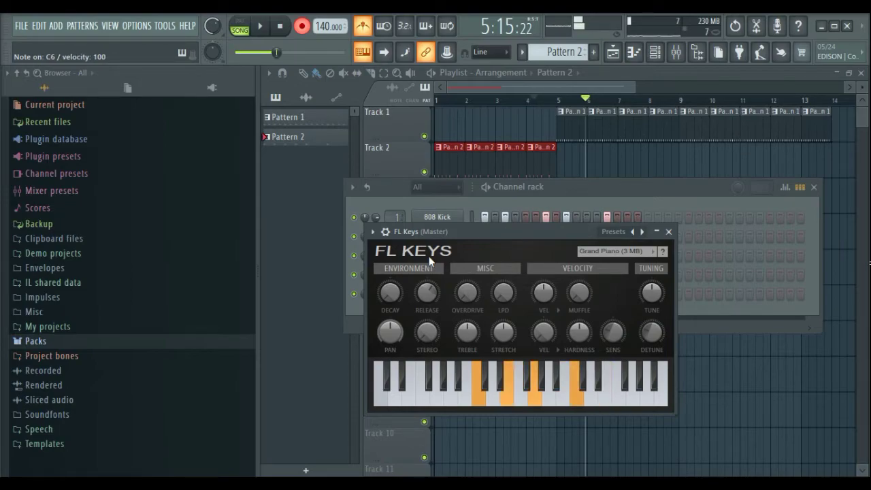
{"action": "key", "text": "q"}
{"action": "key", "text": "e"}
{"action": "key", "text": "t"}
{"action": "key", "text": "o"}
{"action": "key", "text": "u"}
{"action": "key", "text": "i"}
{"action": "key", "text": "o"}
{"action": "key", "text": "p"}
{"action": "key", "text": "o"}
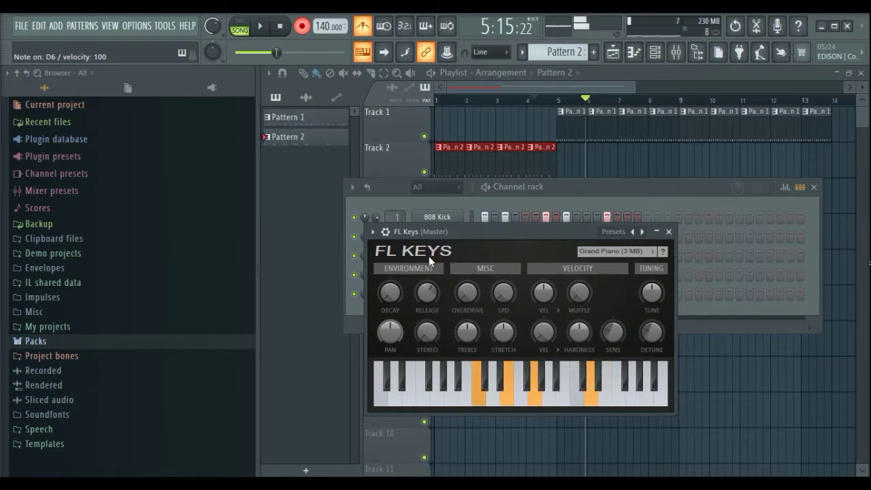
Try to record a few FL Keys notes into Pattern 2 while the song plays from the start.
{"action": "key", "text": "i"}
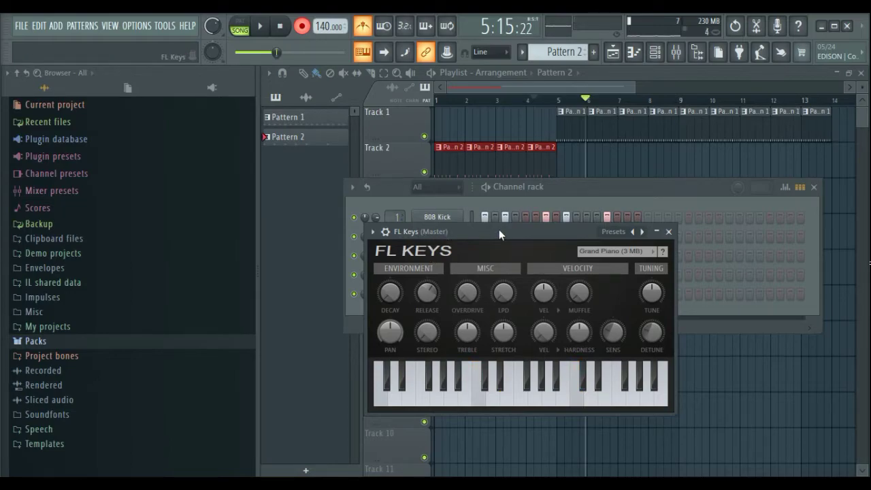
{"action": "left_click", "coordinate": [281, 27]}
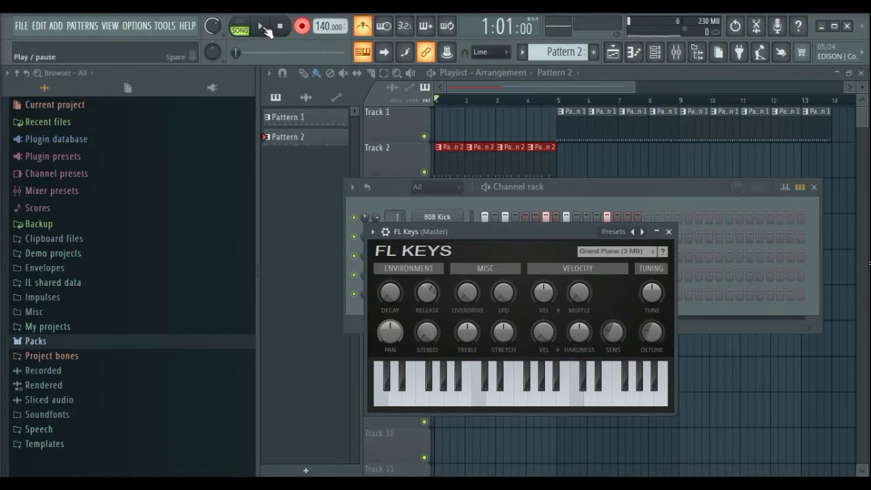
{"action": "left_click", "coordinate": [260, 26]}
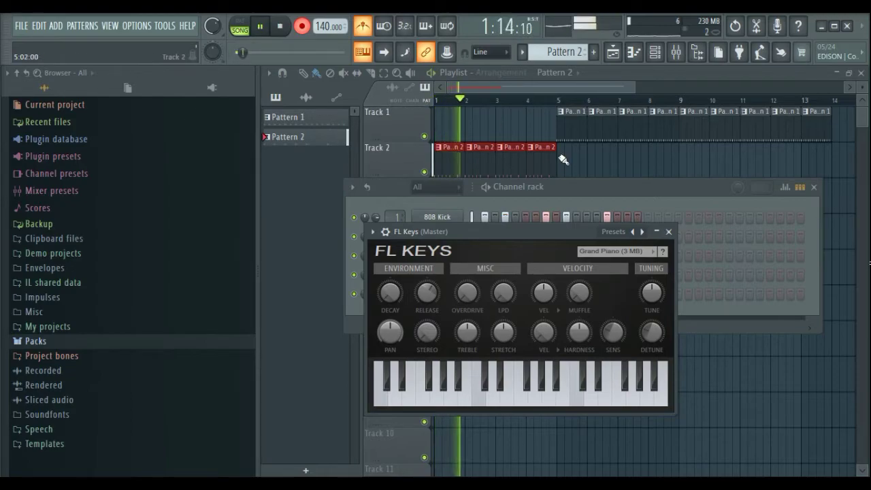
{"action": "key", "text": "c"}
{"action": "key", "text": "q"}
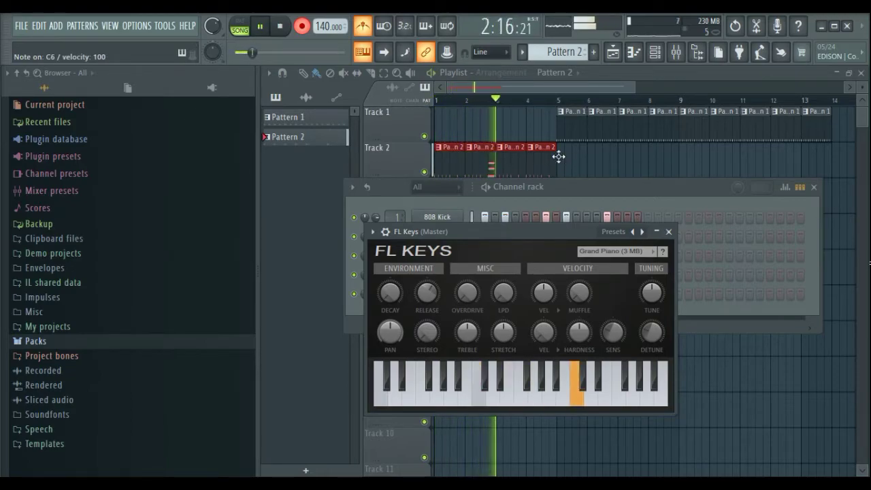
{"action": "key", "text": "w"}
{"action": "key", "text": "space"}
{"action": "key", "text": "w"}
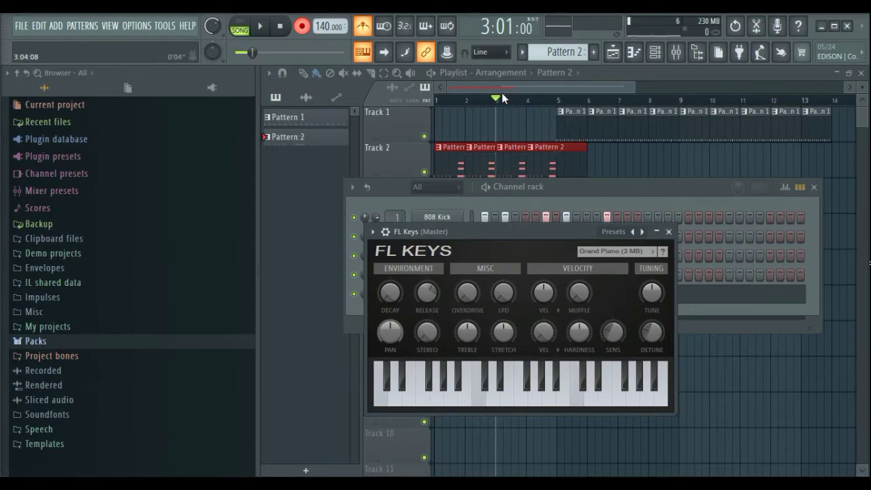
{"action": "left_click", "coordinate": [614, 191]}
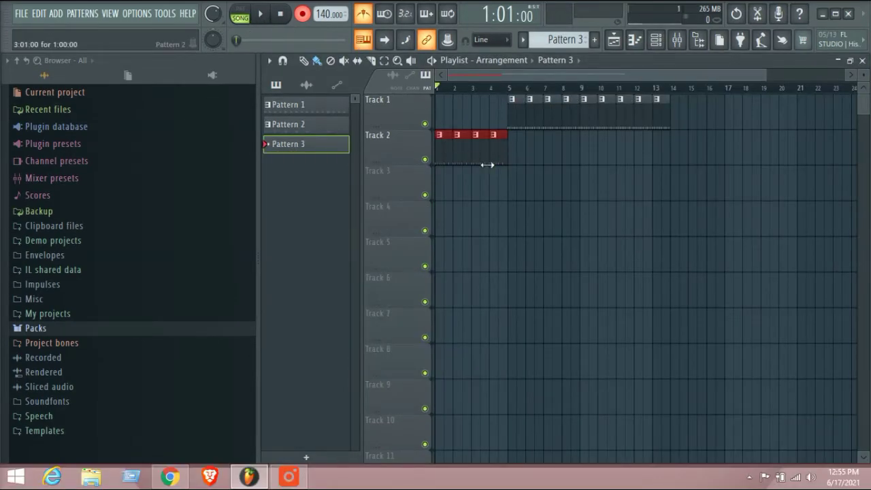
Record FL Keys chords and a melody into Pattern 3 while the arrangement plays from bar 1, with recording set to Everything.
{"action": "left_click", "coordinate": [658, 41]}
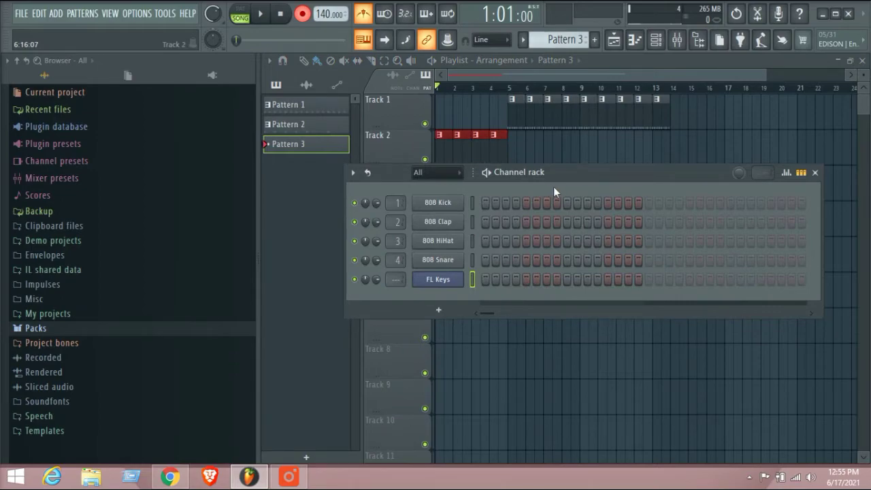
{"action": "left_click", "coordinate": [449, 280]}
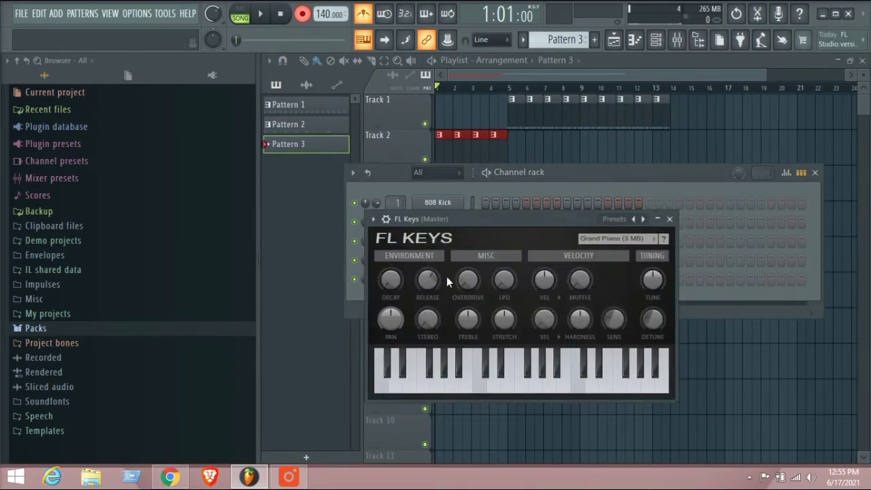
{"action": "left_click", "coordinate": [670, 219]}
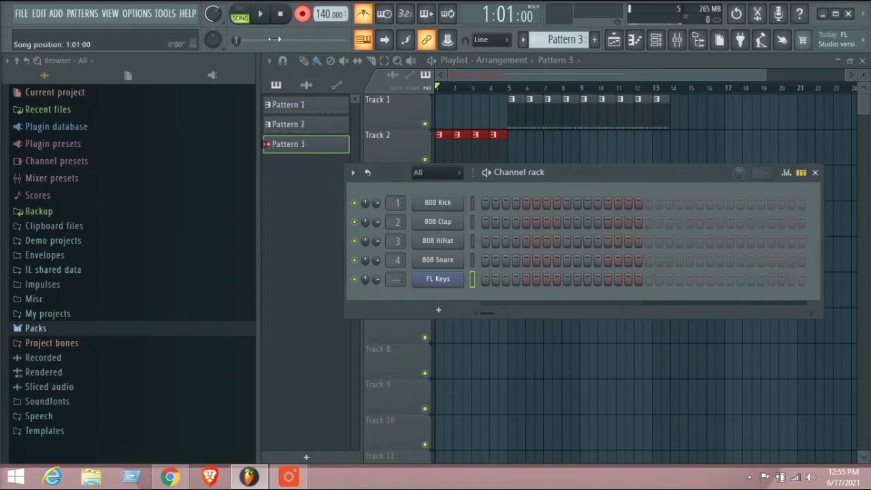
{"action": "left_click", "coordinate": [304, 14]}
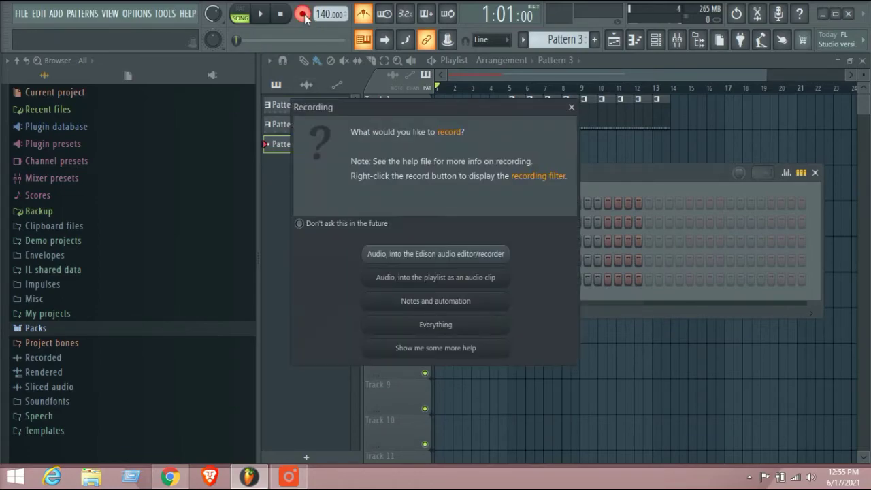
{"action": "left_click", "coordinate": [454, 327]}
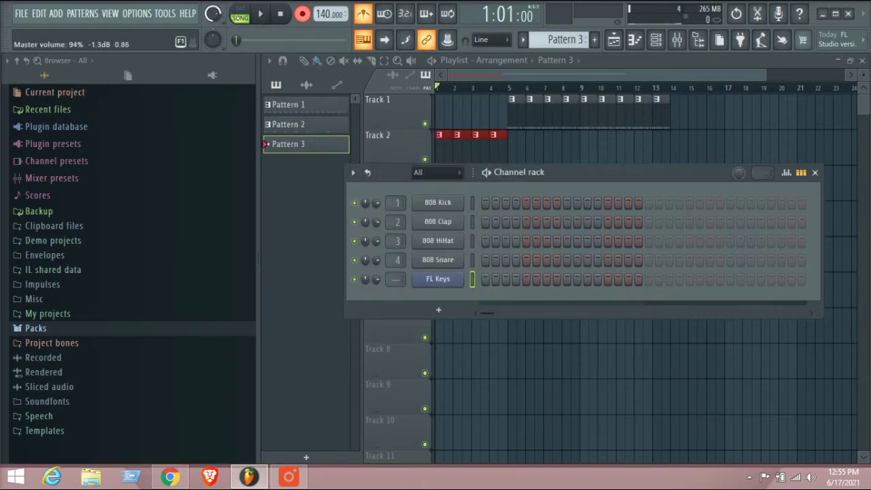
{"action": "left_click", "coordinate": [263, 14]}
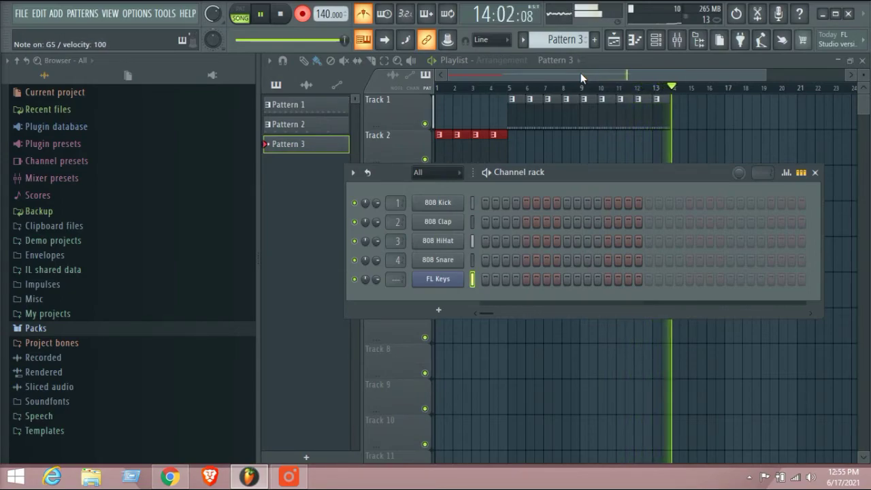
{"action": "key", "text": "space"}
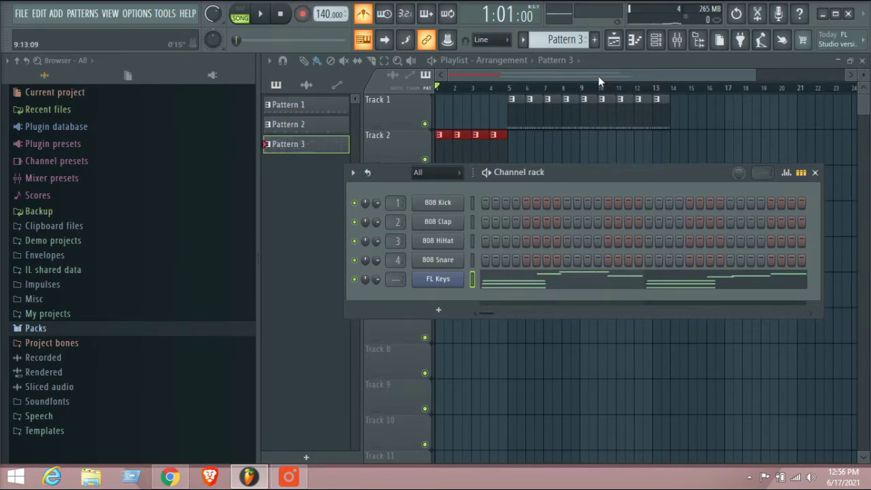
Place Pattern 3 on Track 3 starting at bar 5, and play the arrangement from bar 4 to hear the melody.
{"action": "key", "text": "F6"}
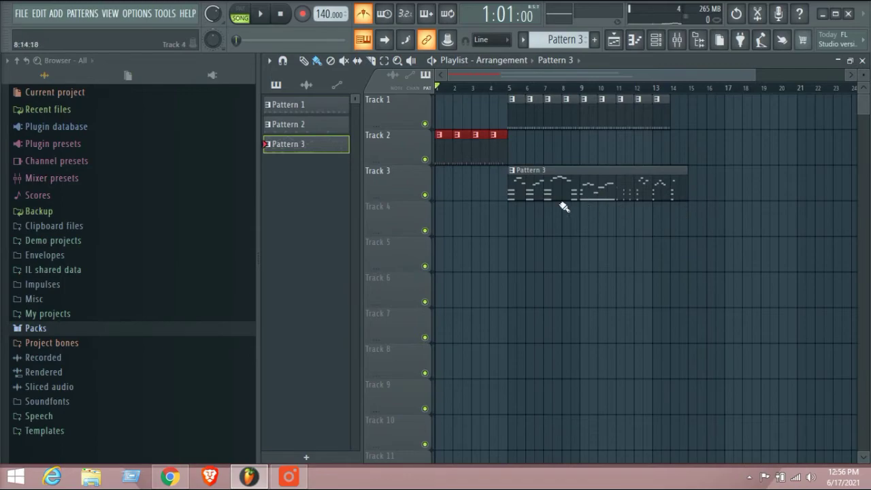
{"action": "left_click", "coordinate": [491, 89]}
{"action": "key", "text": "space"}
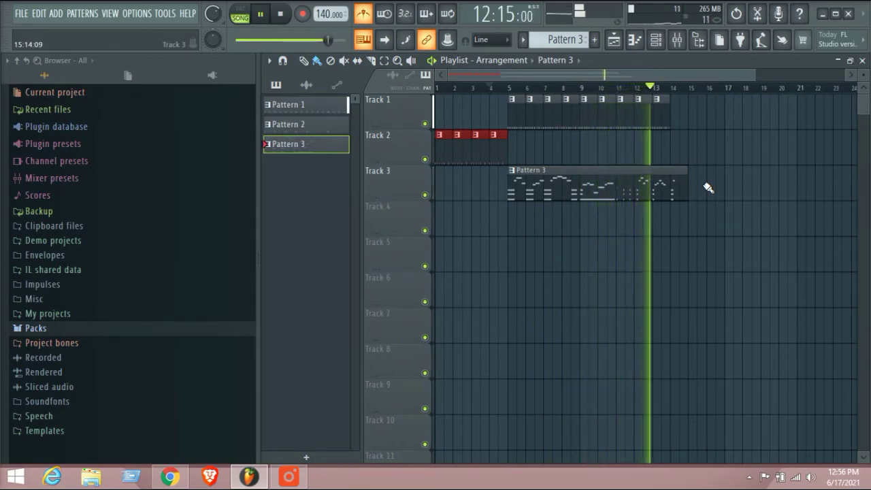
{"action": "key", "text": "space"}
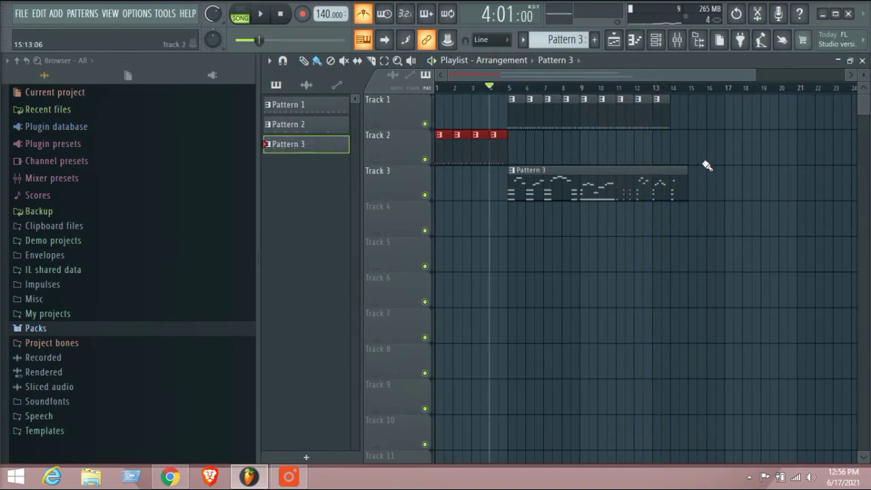
Look at the FL Keys instrument in the channel rack and browse the plugins available for a new channel.
{"action": "left_click", "coordinate": [657, 42]}
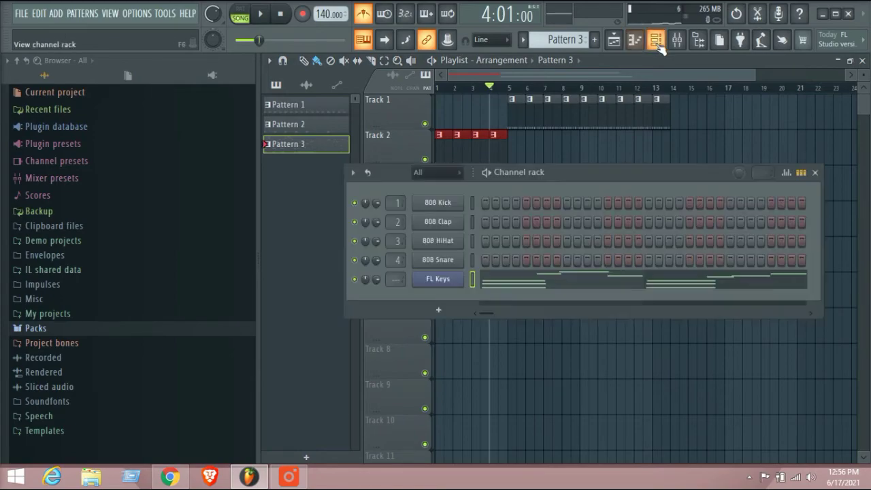
{"action": "left_click", "coordinate": [441, 279]}
{"action": "left_click", "coordinate": [670, 218]}
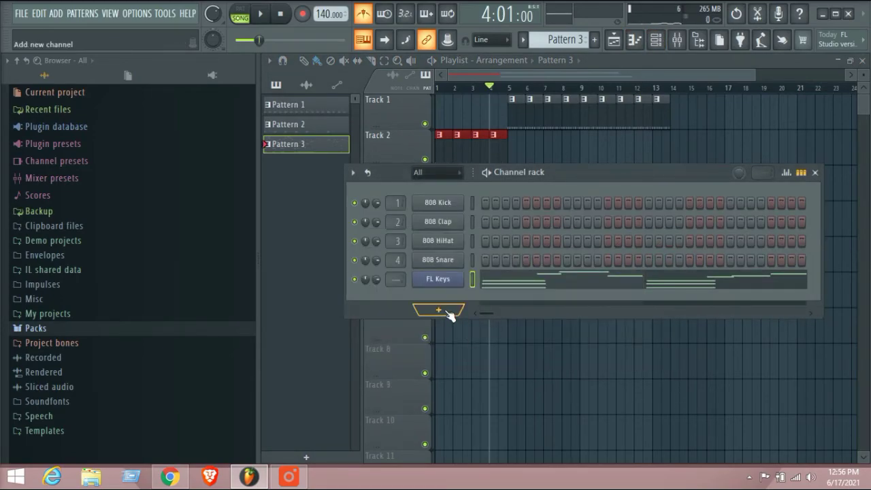
{"action": "left_click", "coordinate": [446, 310]}
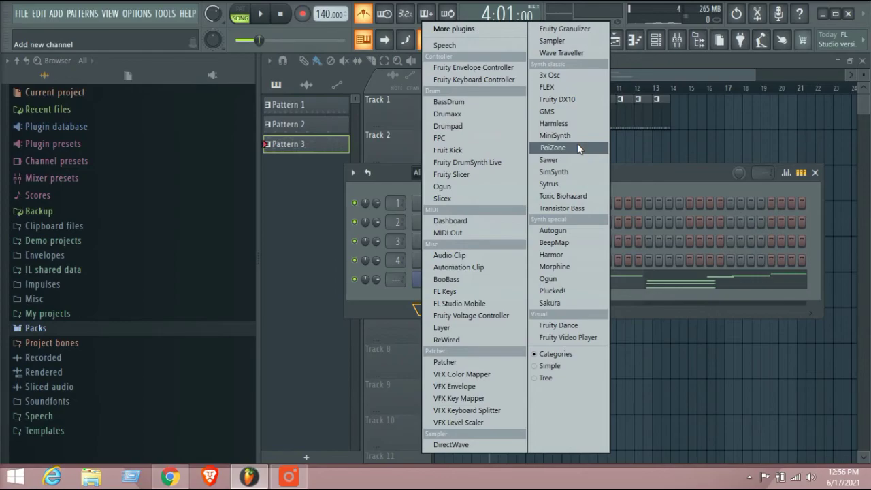
{"action": "left_click", "coordinate": [668, 178]}
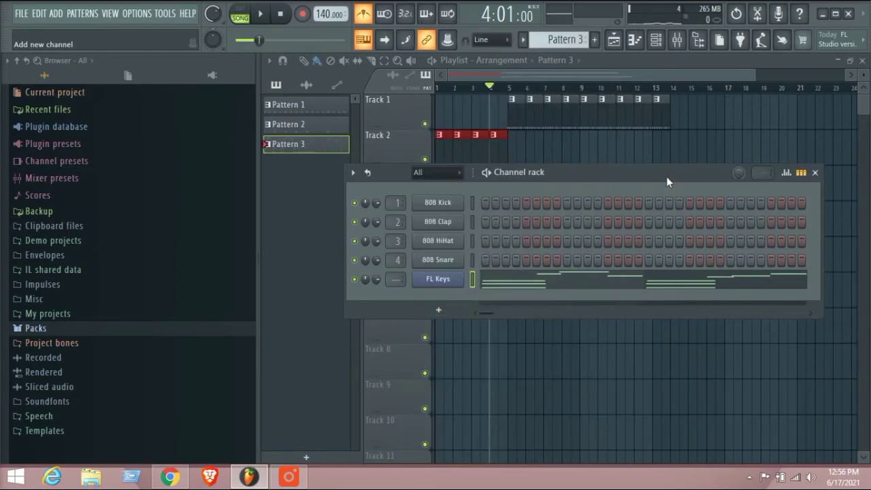